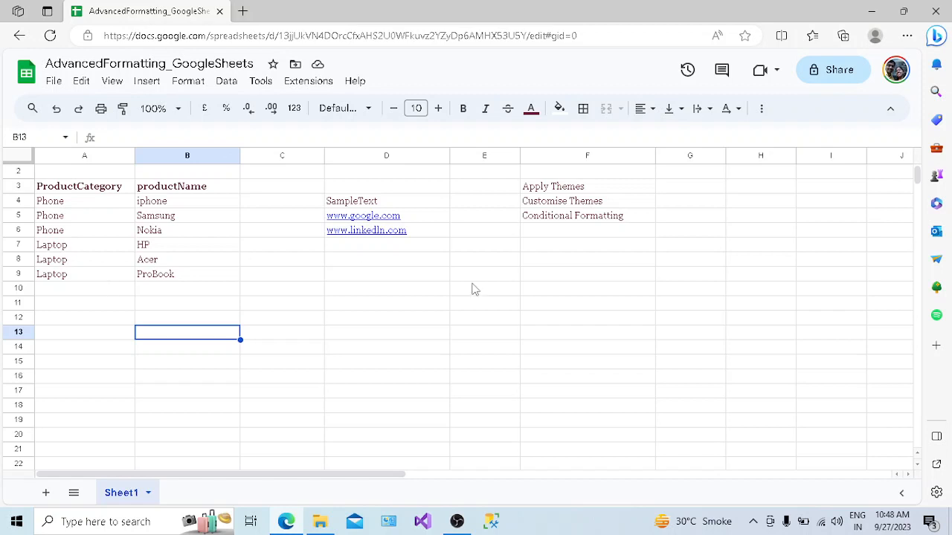
Step: Insert an empty column chart and shrink it to sit below the product table, spanning about rows 11 to 20 and columns B to D
left_click(108, 203)
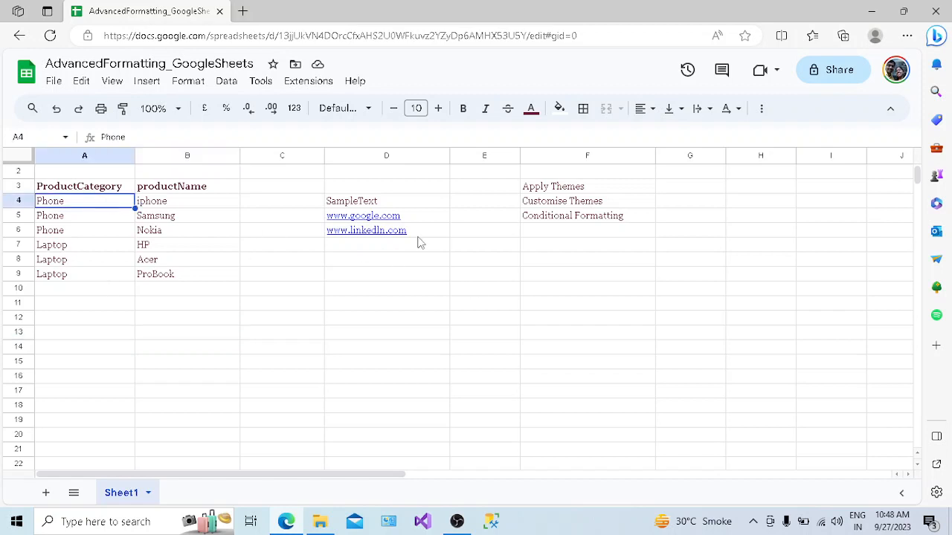
left_click(262, 328)
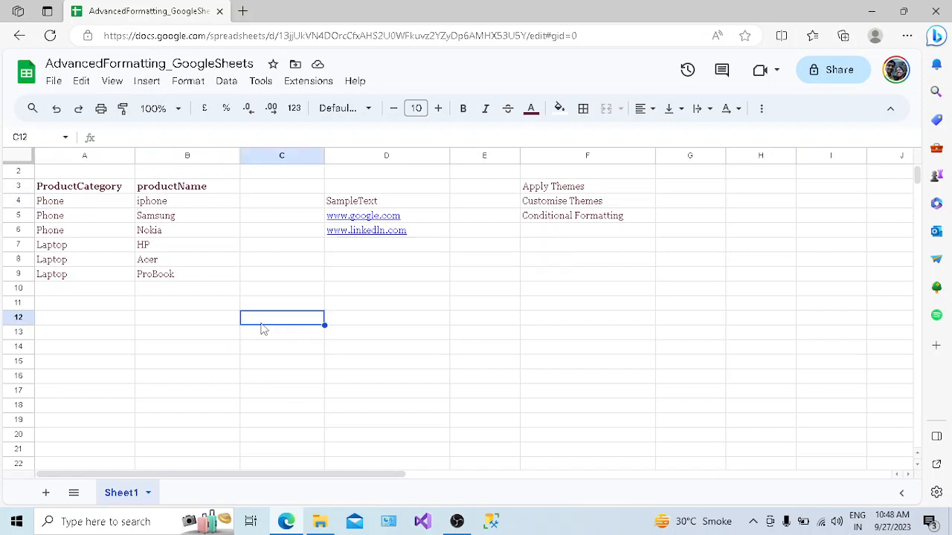
left_click(153, 83)
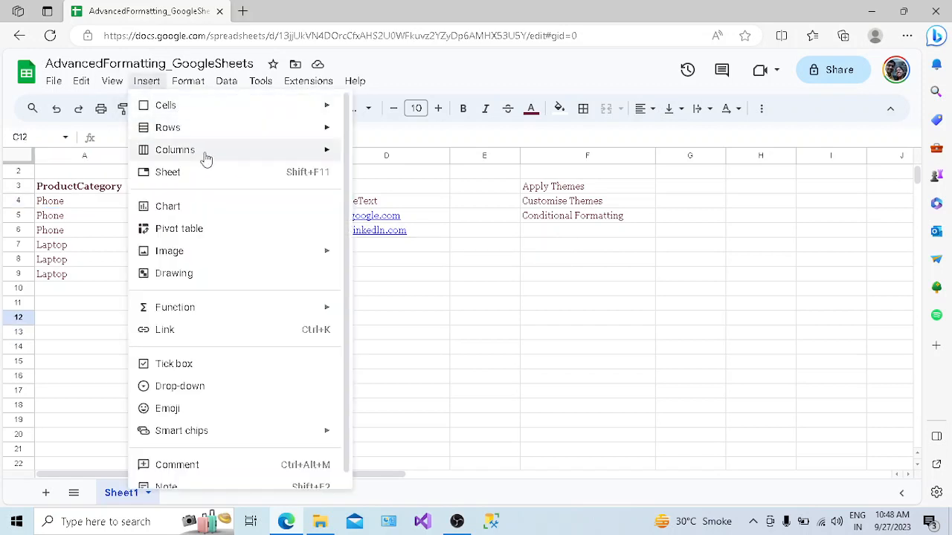
left_click(169, 214)
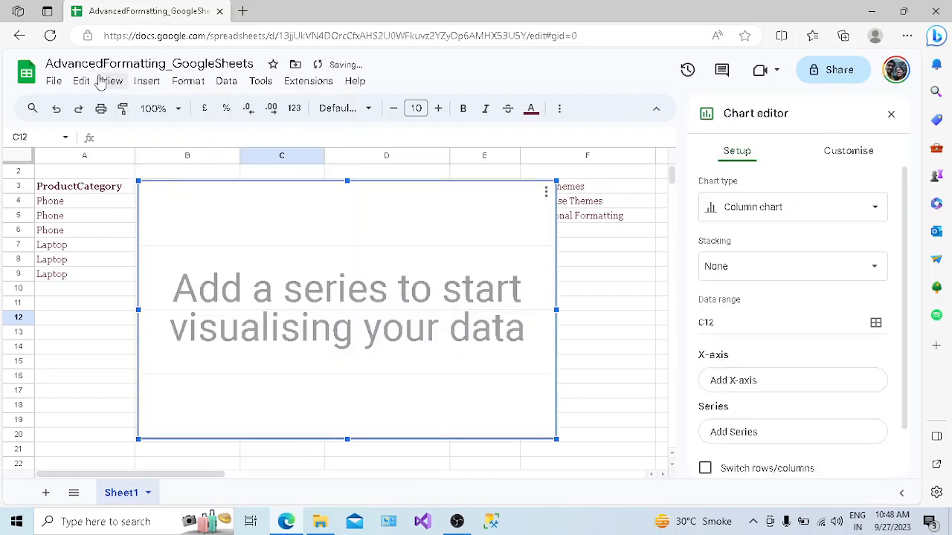
left_click_drag(346, 180, 373, 298)
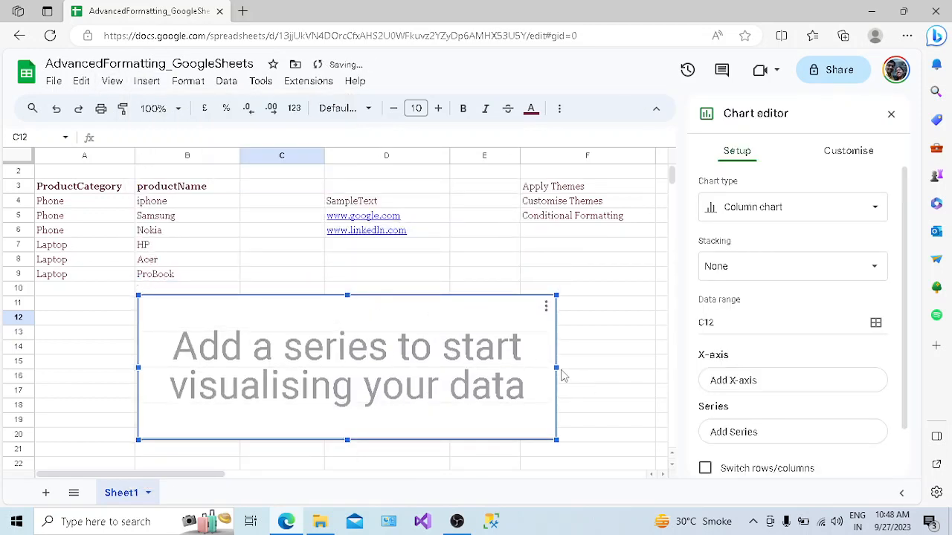
left_click_drag(557, 369, 384, 369)
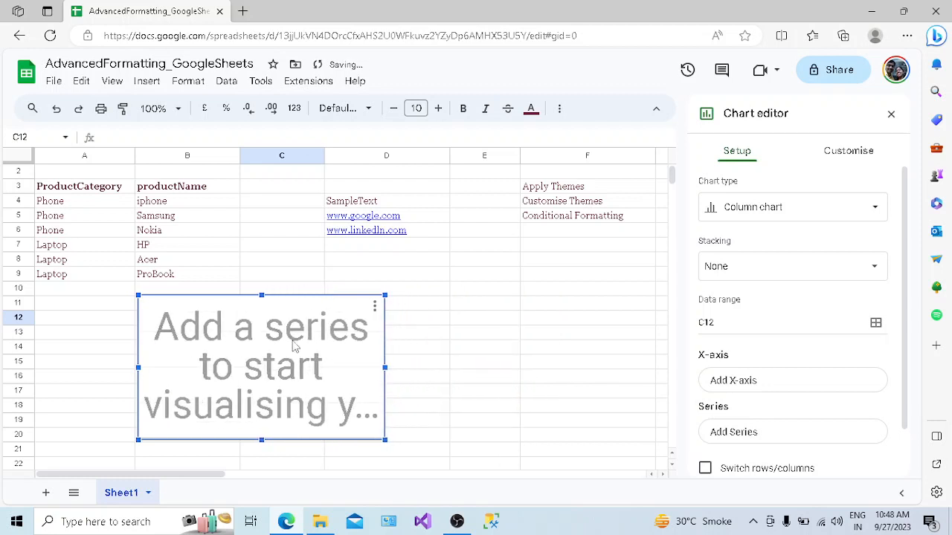
left_click(469, 366)
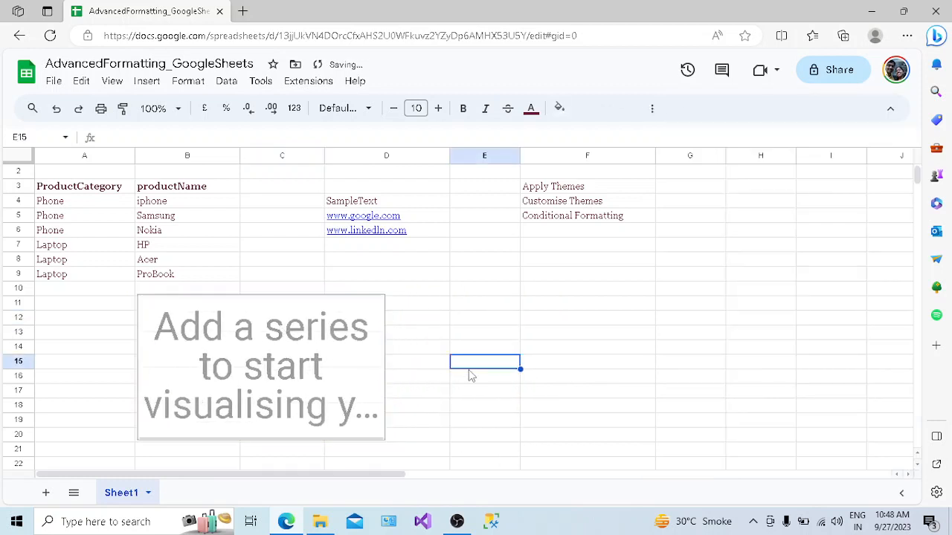
left_click(428, 336)
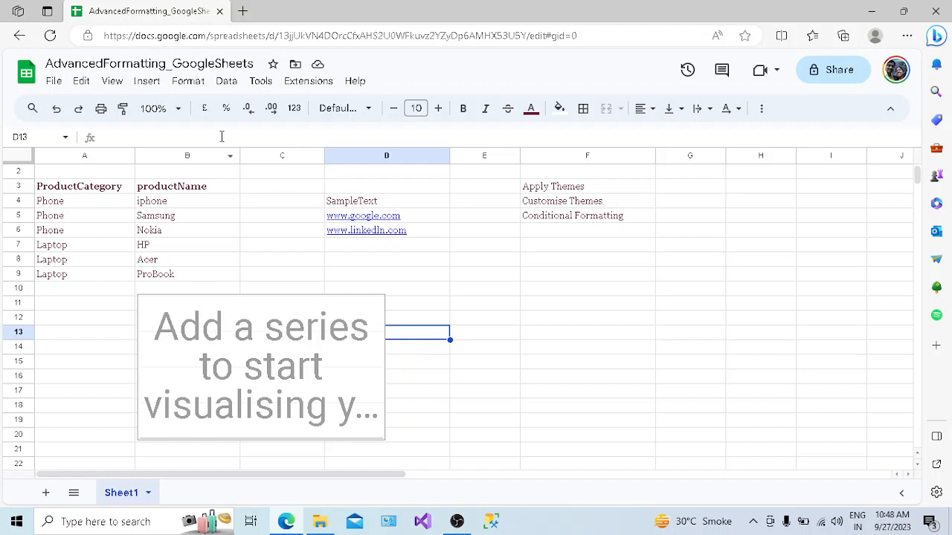
Step: Open the spreadsheet's theme settings
left_click(190, 89)
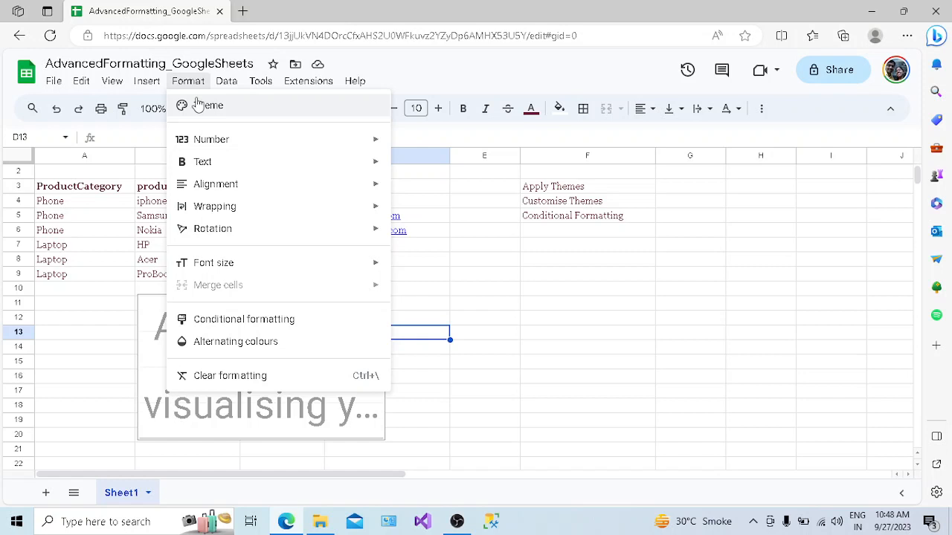
left_click(198, 105)
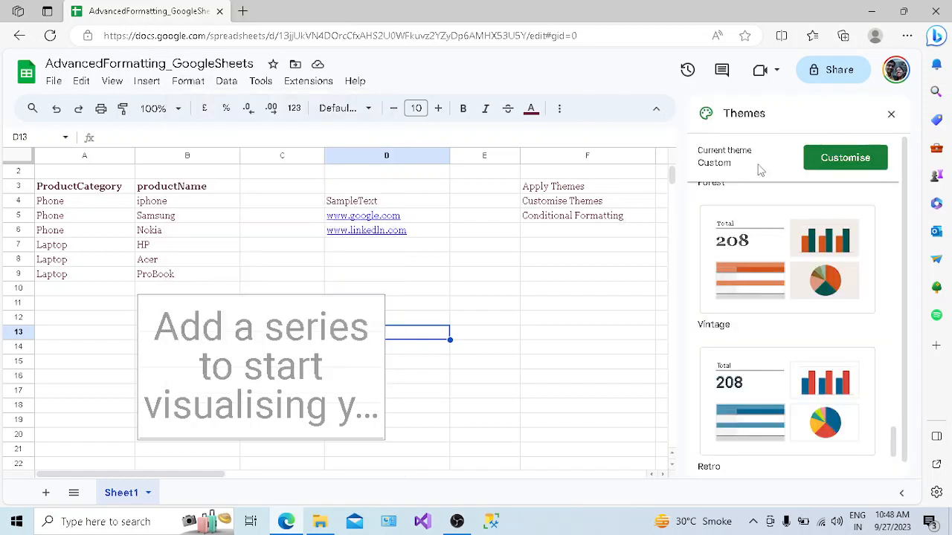
mouse_move(903, 147)
left_mouse_down()
mouse_move(905, 173)
mouse_move(909, 137)
left_mouse_up()
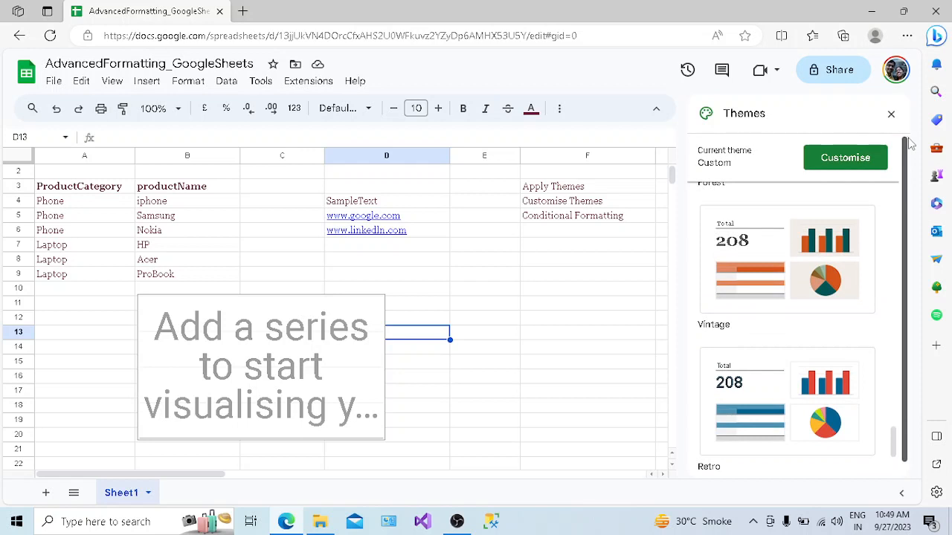
Step: Try the Vintage, Momentum, Earthy and Energetic themes on the spreadsheet one after another
left_click(811, 236)
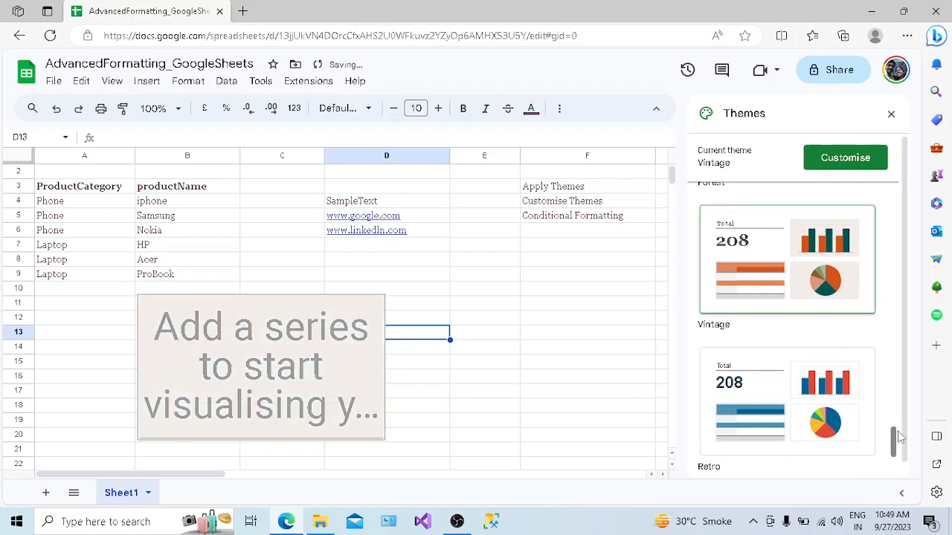
left_click_drag(894, 441, 895, 305)
left_click(775, 261)
left_click(785, 373)
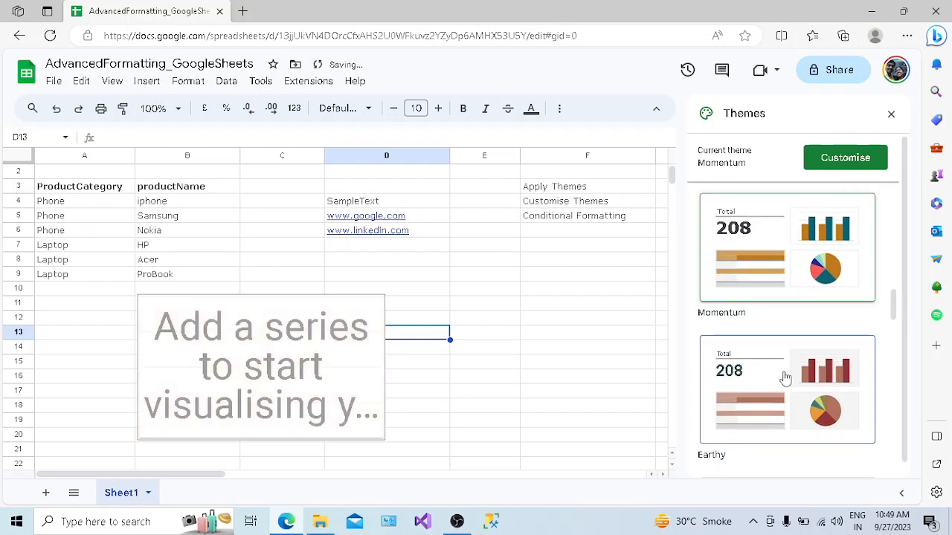
left_click_drag(894, 318, 894, 331)
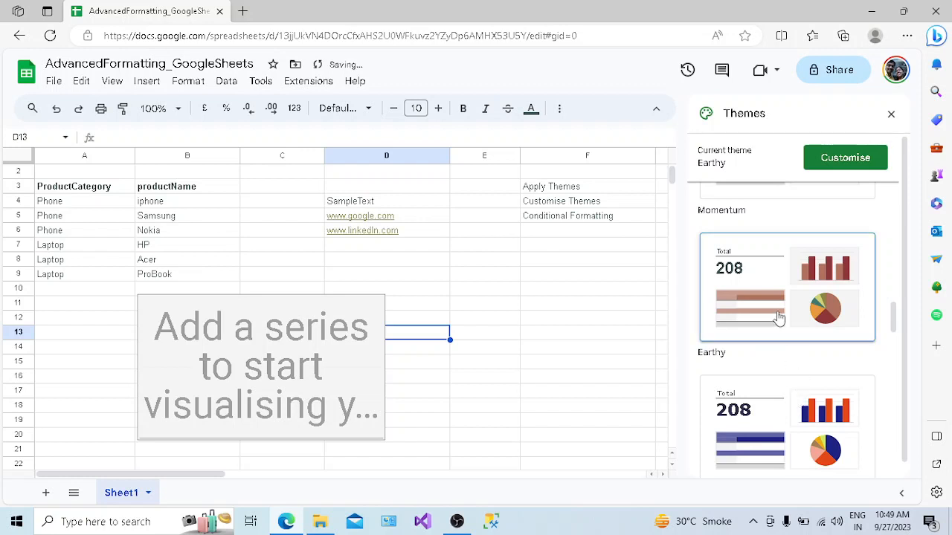
left_click(785, 413)
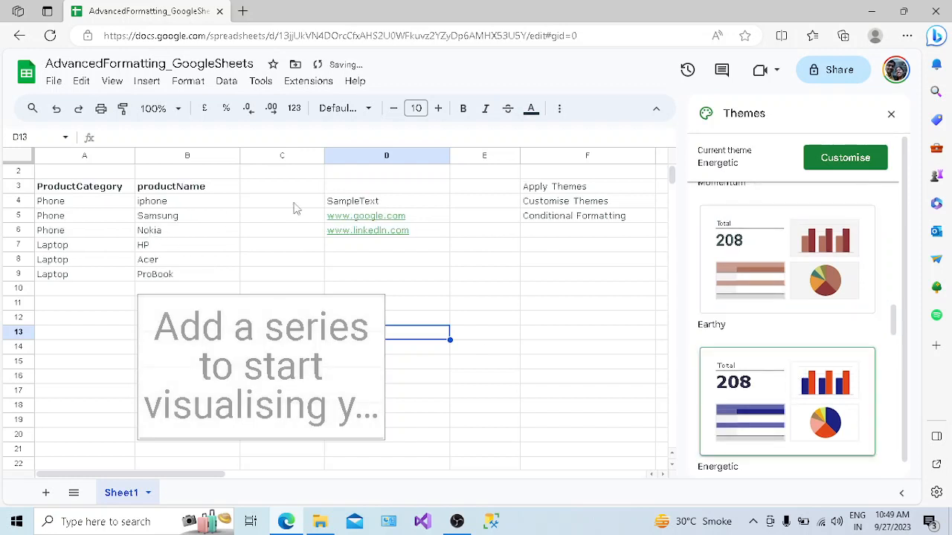
Step: Try the Ocean, Groovy and Cosy themes on the spreadsheet one after another
left_click_drag(895, 333, 896, 353)
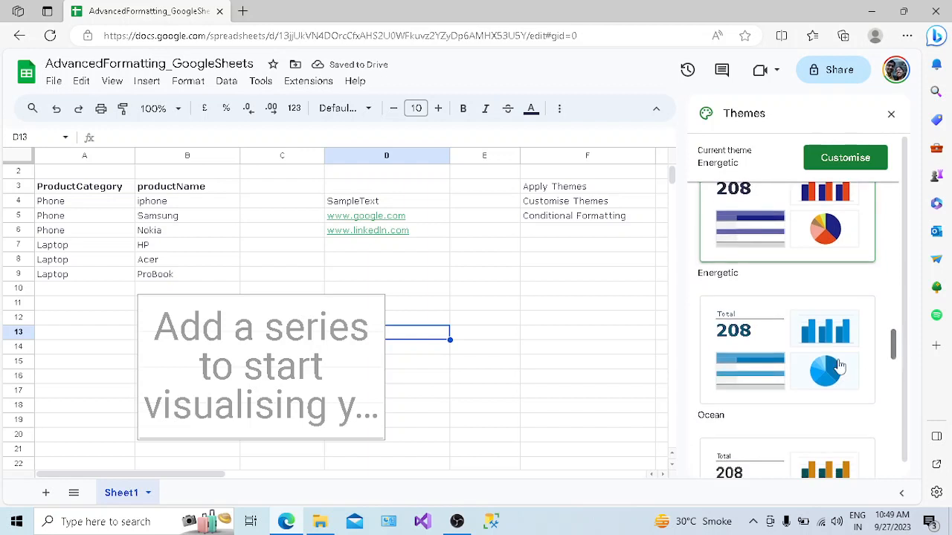
left_click(795, 374)
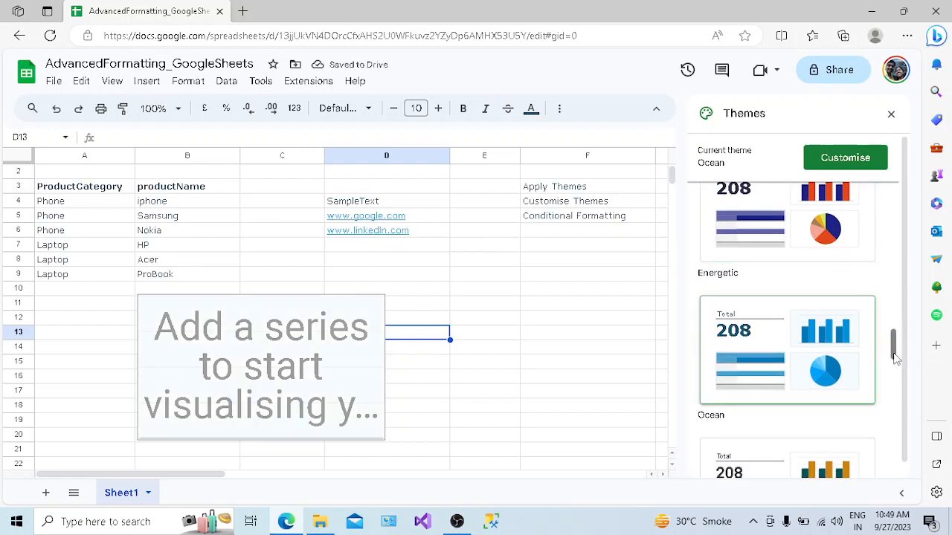
left_click_drag(897, 356, 899, 390)
left_click(808, 353)
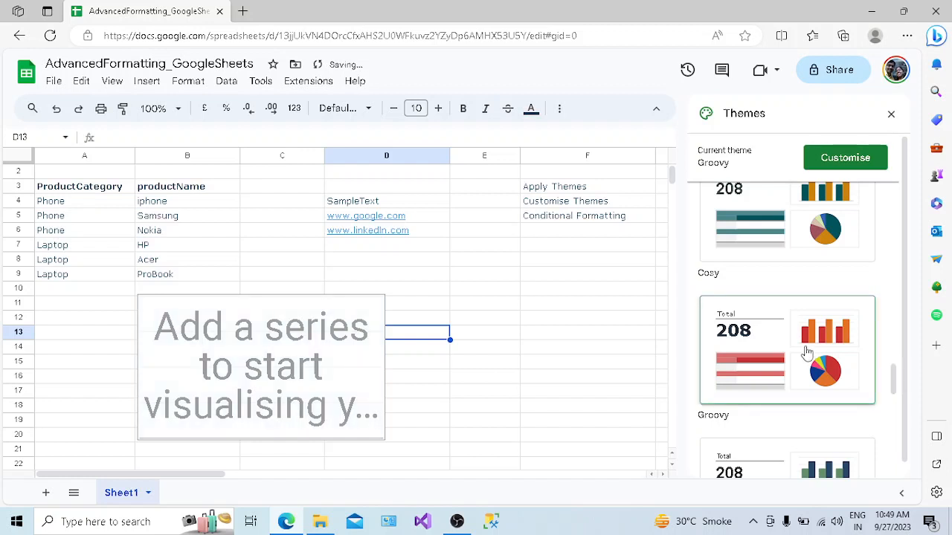
left_click(747, 221)
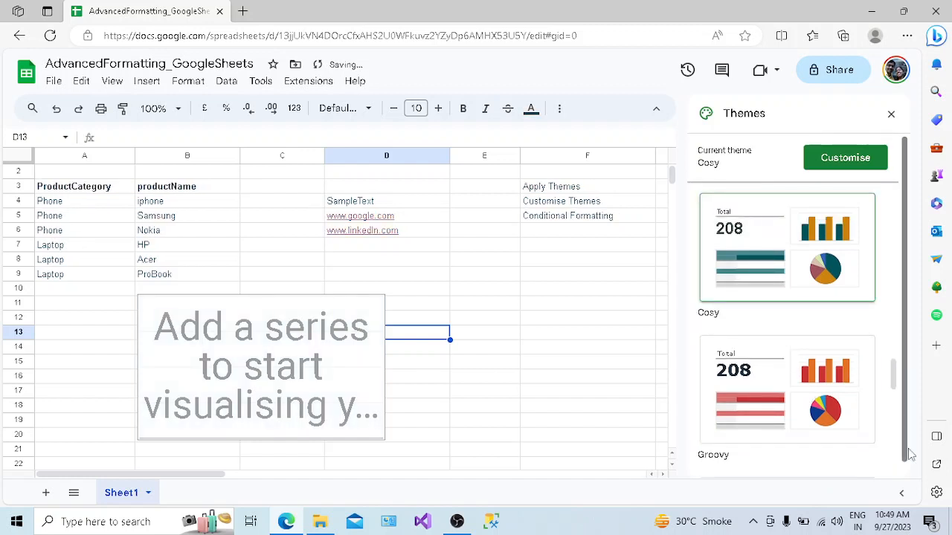
left_click_drag(896, 391, 898, 400)
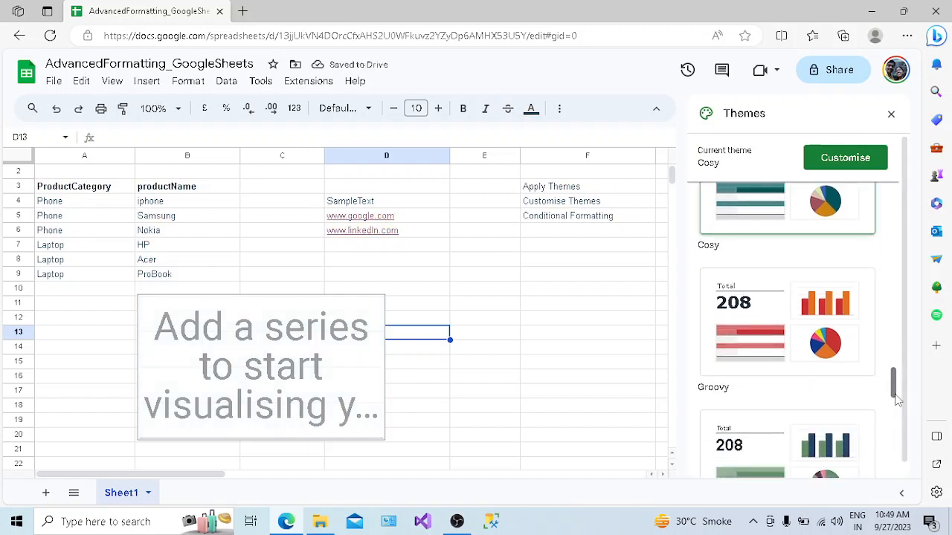
left_click(802, 438)
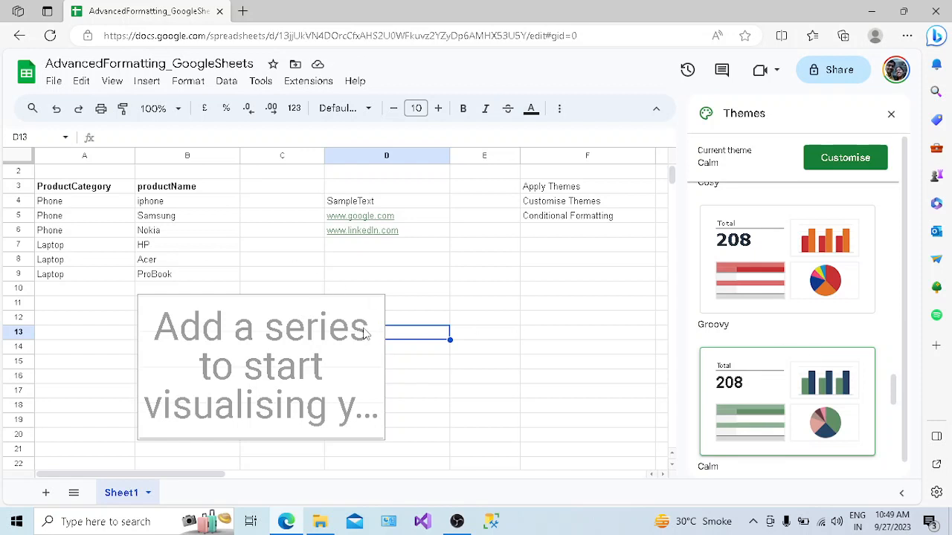
left_click(427, 220)
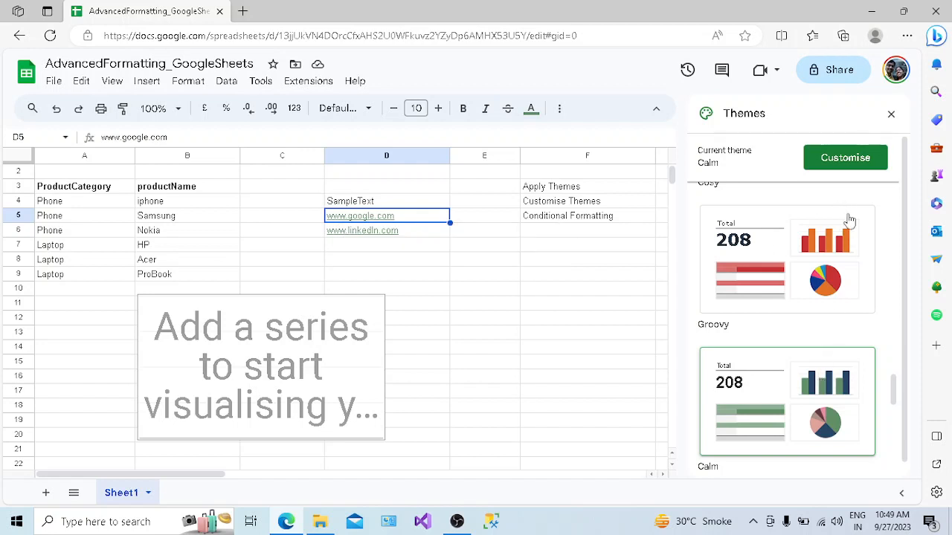
Step: Customise the current theme by setting its font to Courier New
left_click(855, 171)
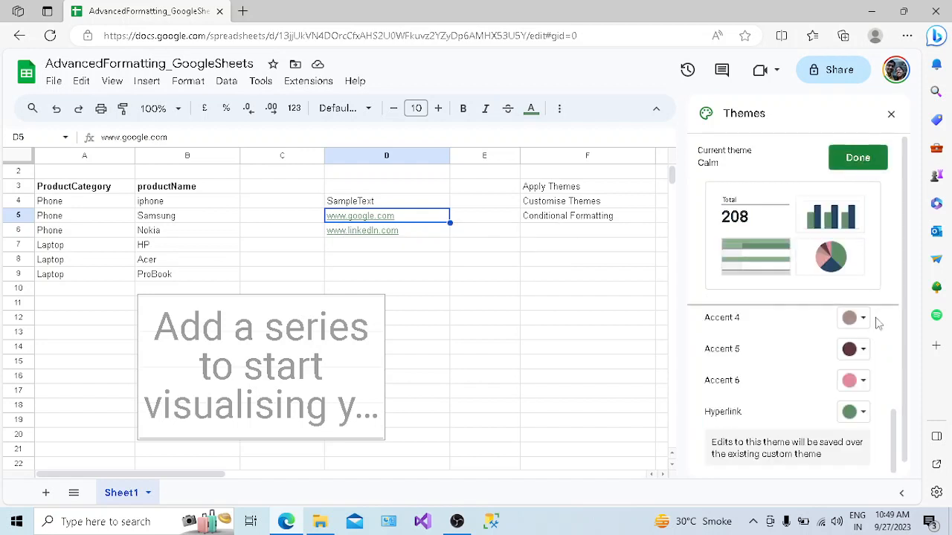
left_click_drag(896, 436, 891, 335)
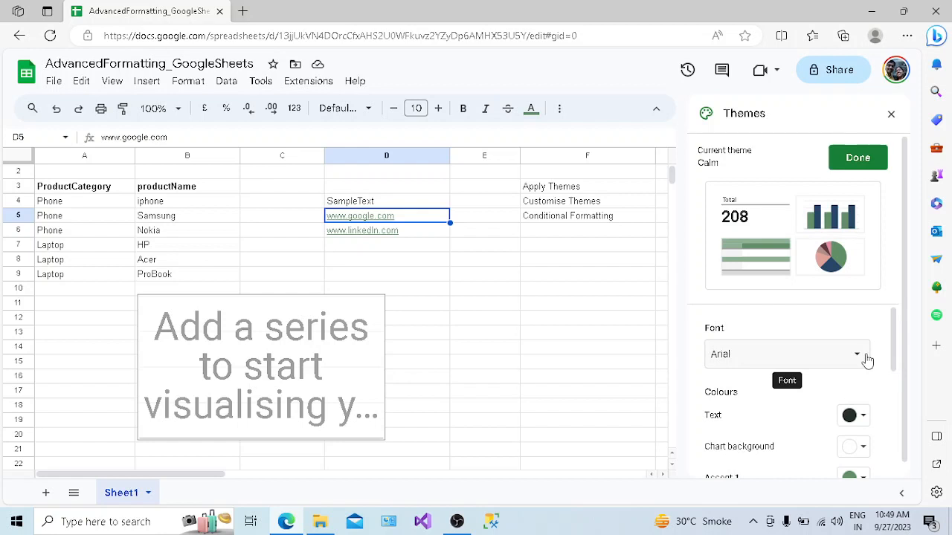
left_click(867, 360)
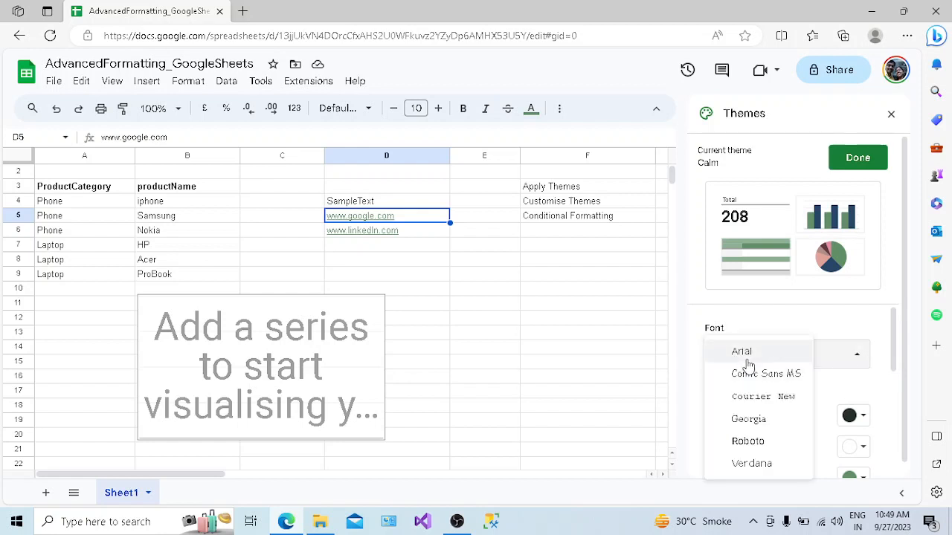
left_click(750, 397)
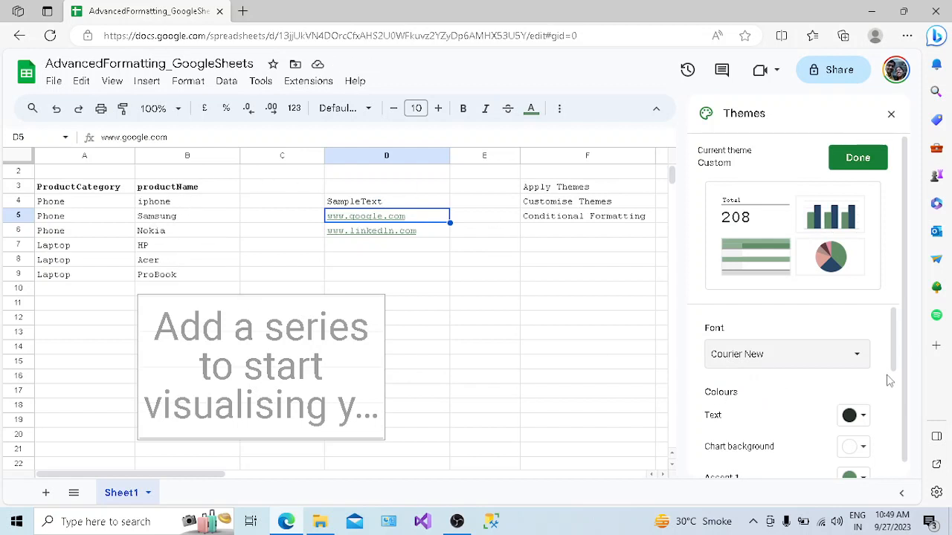
Step: Try bright green as the theme's text colour and replace it with a very dark purple
left_click(861, 418)
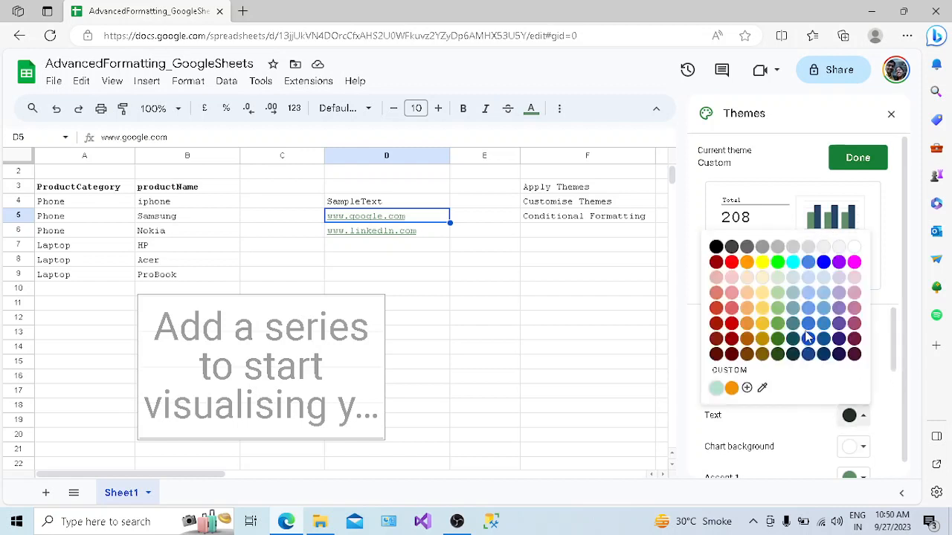
left_click(777, 263)
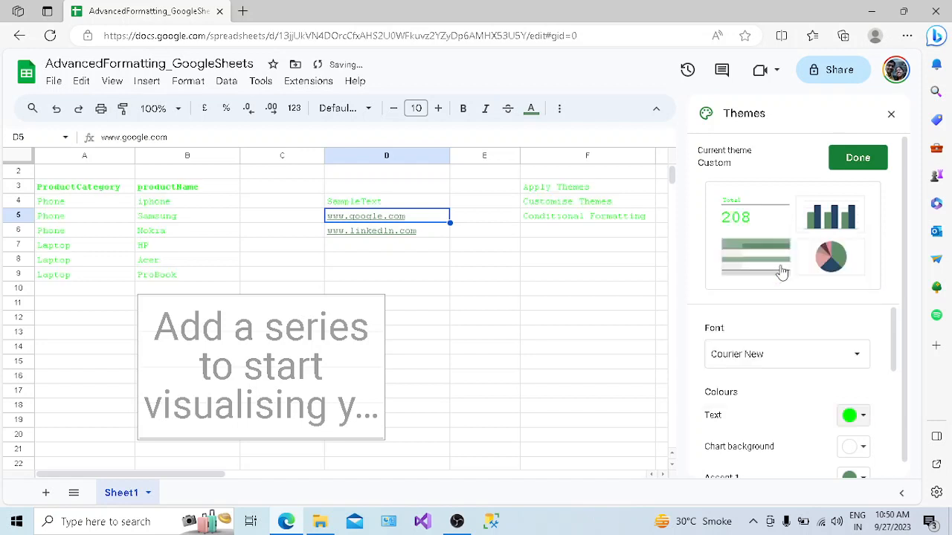
left_click(861, 416)
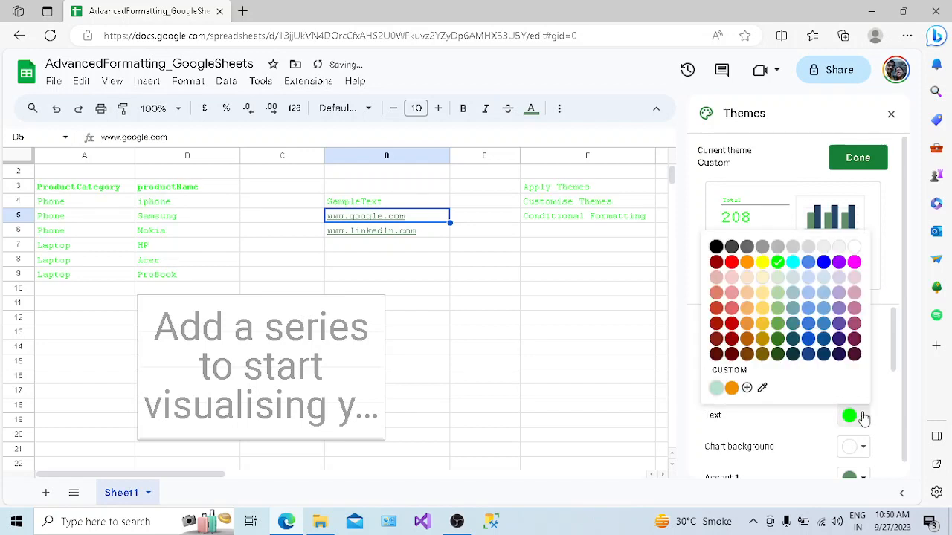
left_click(840, 359)
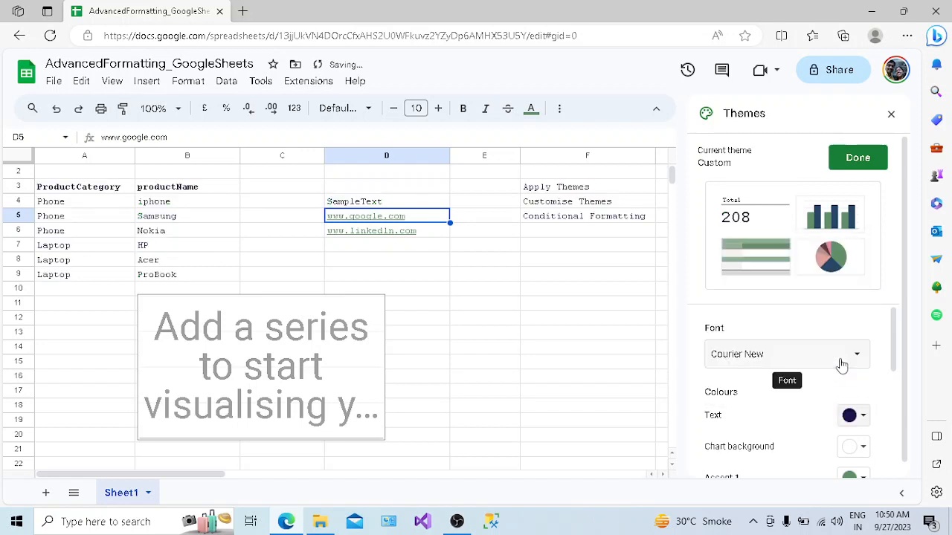
Step: Set the theme's chart background colour to light yellow
left_click_drag(895, 364, 895, 388)
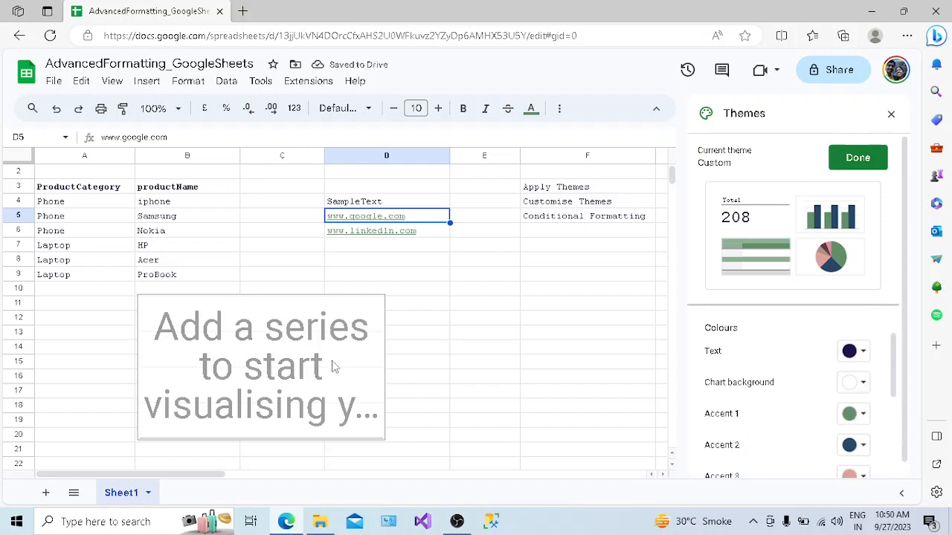
left_click(862, 383)
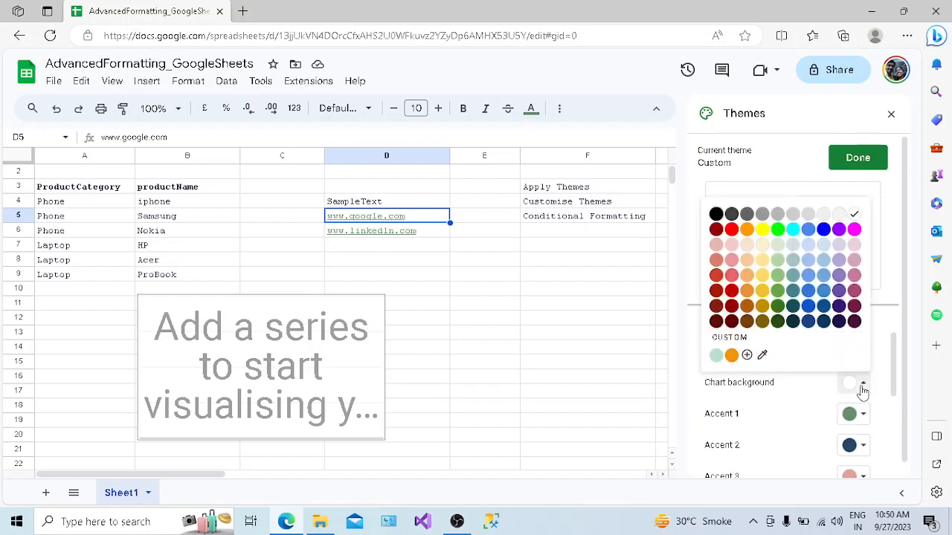
left_click(763, 246)
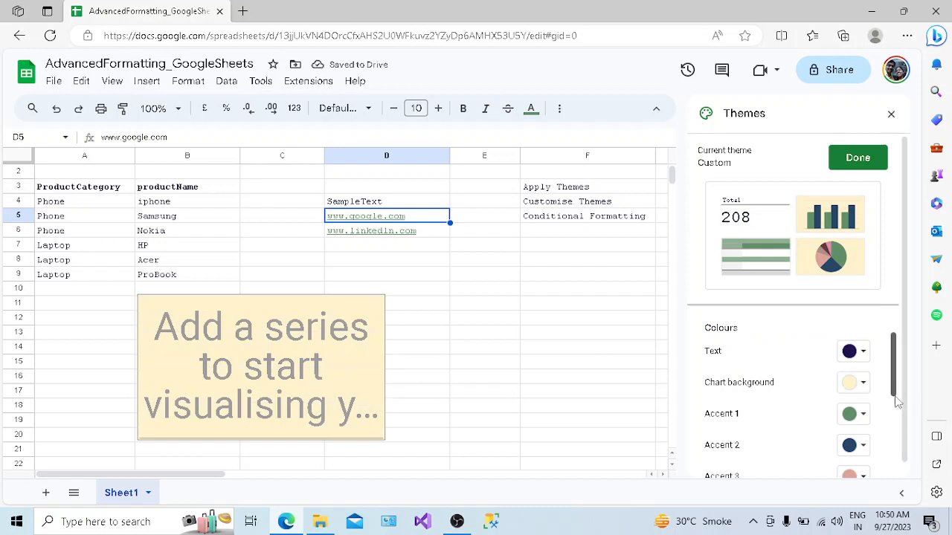
Step: Set the theme's hyperlink colour to bright red, finish customising and close the theme settings
scroll(878, 424, "down", 3)
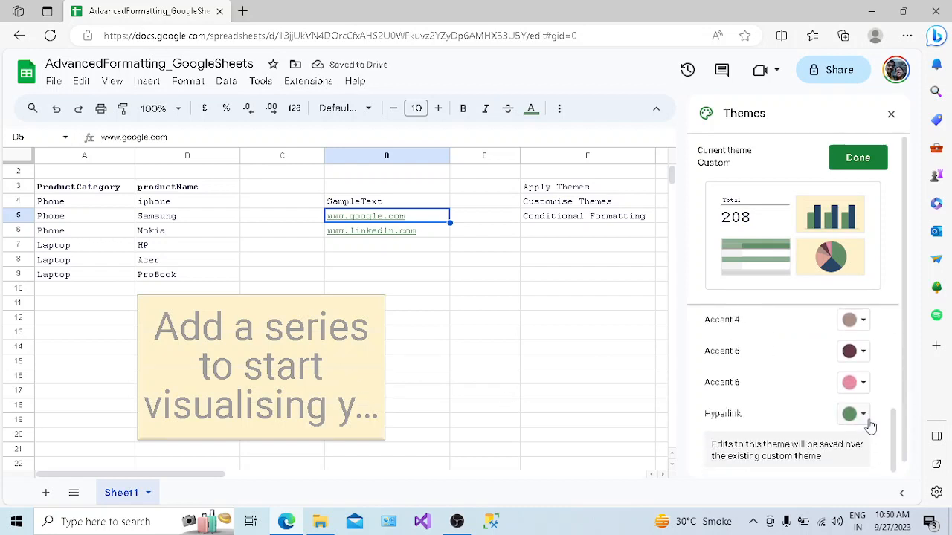
left_click(869, 424)
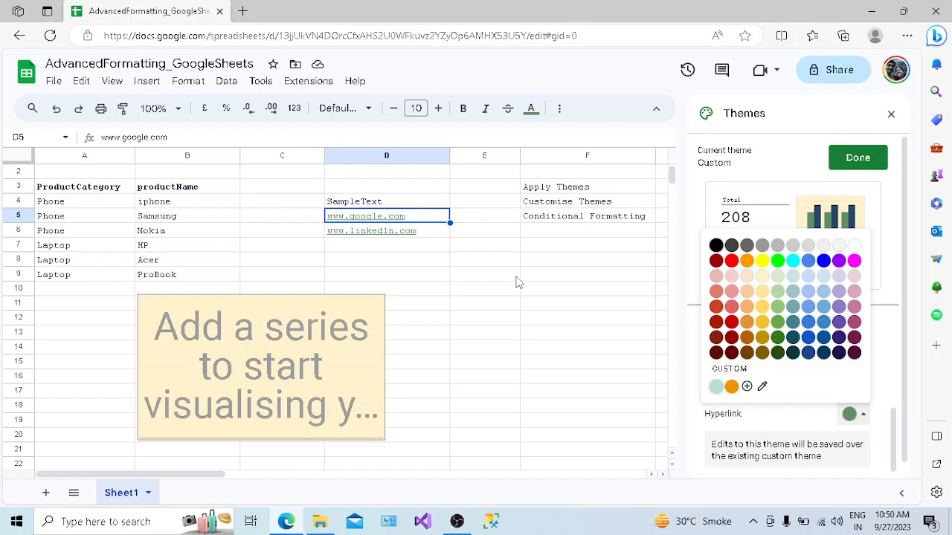
mouse_move(440, 240)
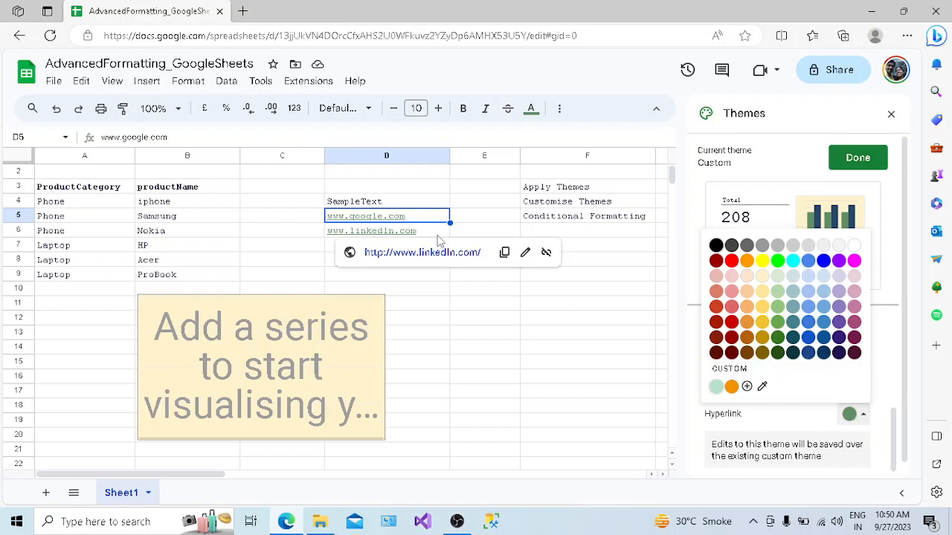
left_click(732, 261)
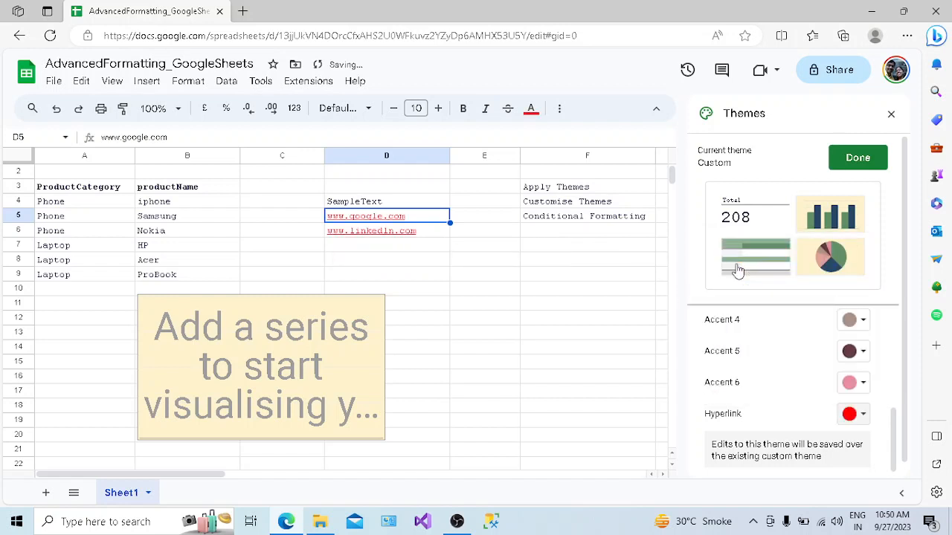
left_click(866, 166)
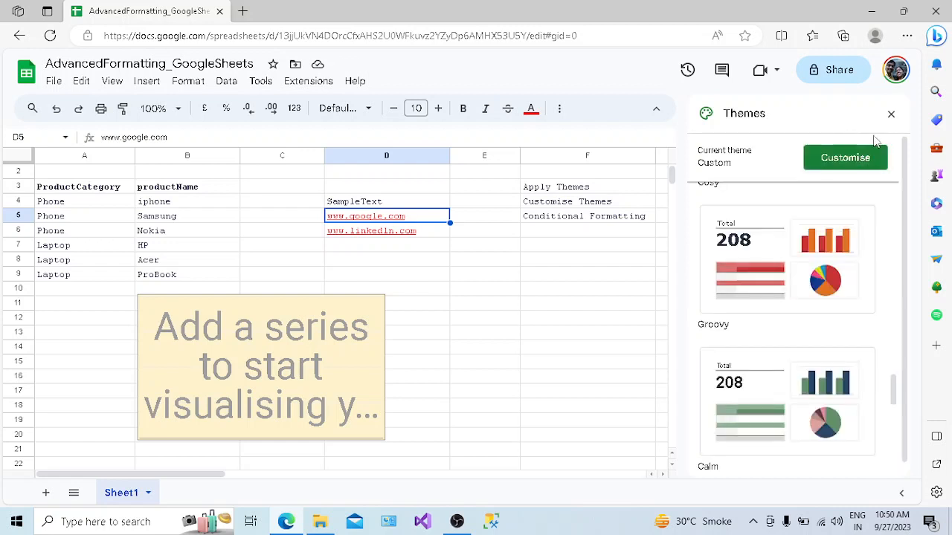
left_click(890, 115)
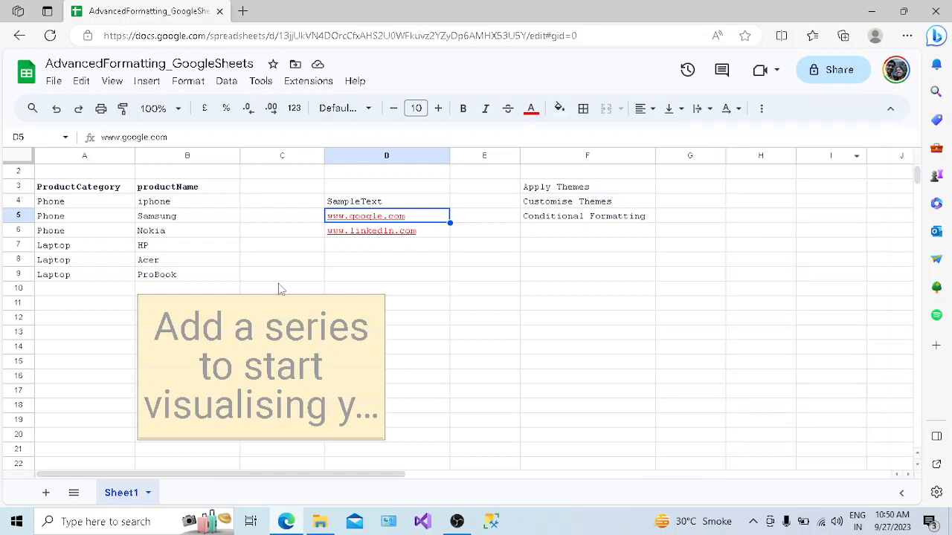
mouse_move(374, 217)
left_click(751, 522)
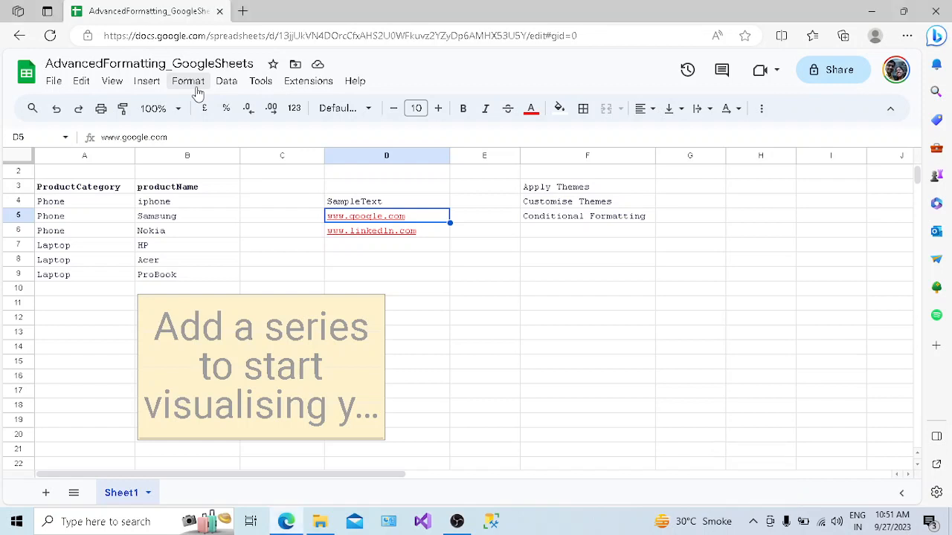
left_click(197, 89)
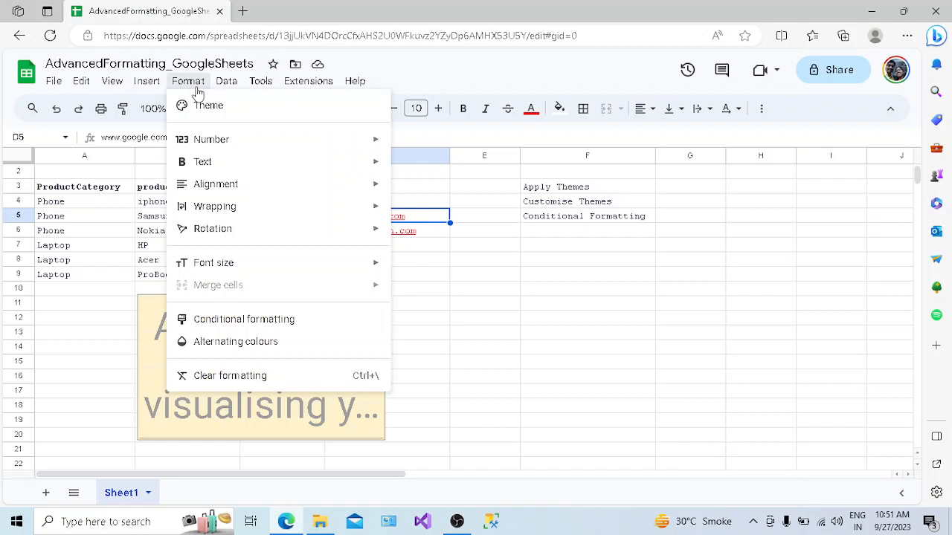
left_click(232, 325)
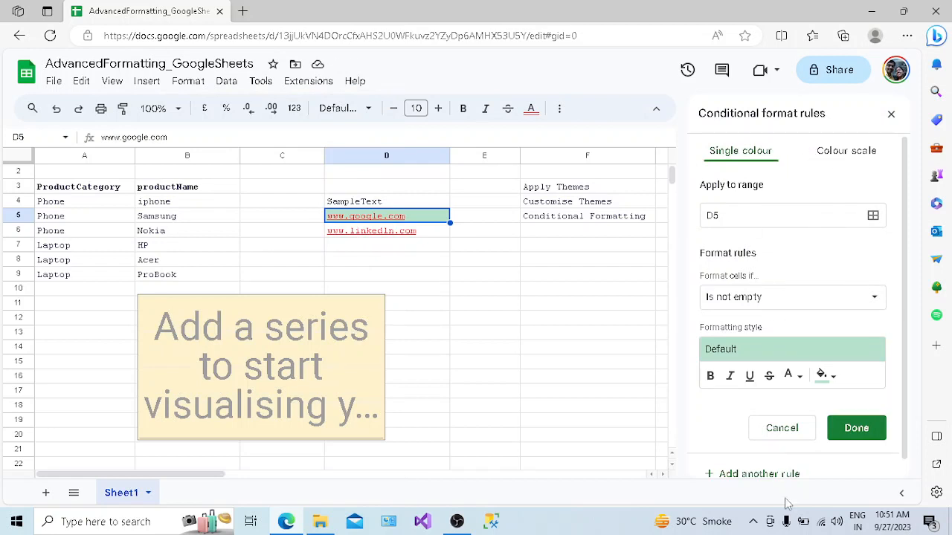
left_click(753, 522)
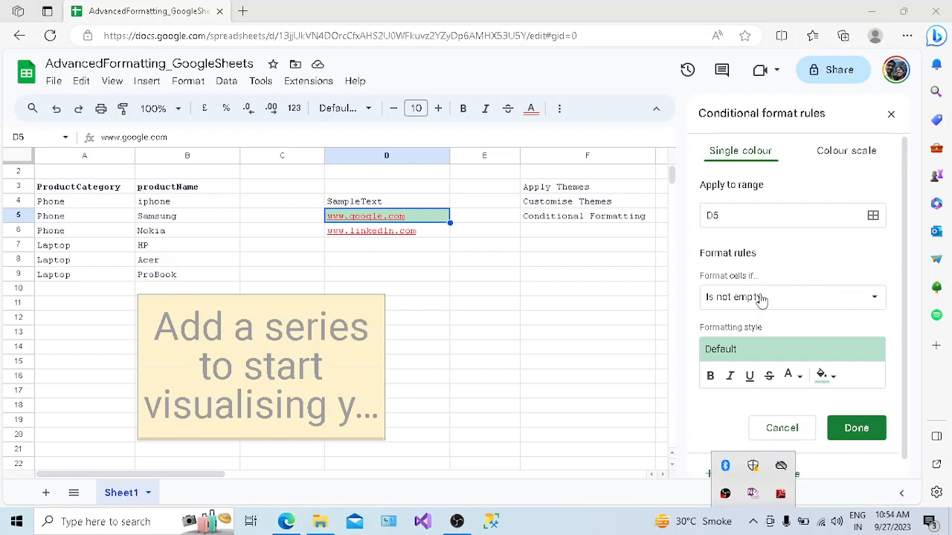
left_click(841, 158)
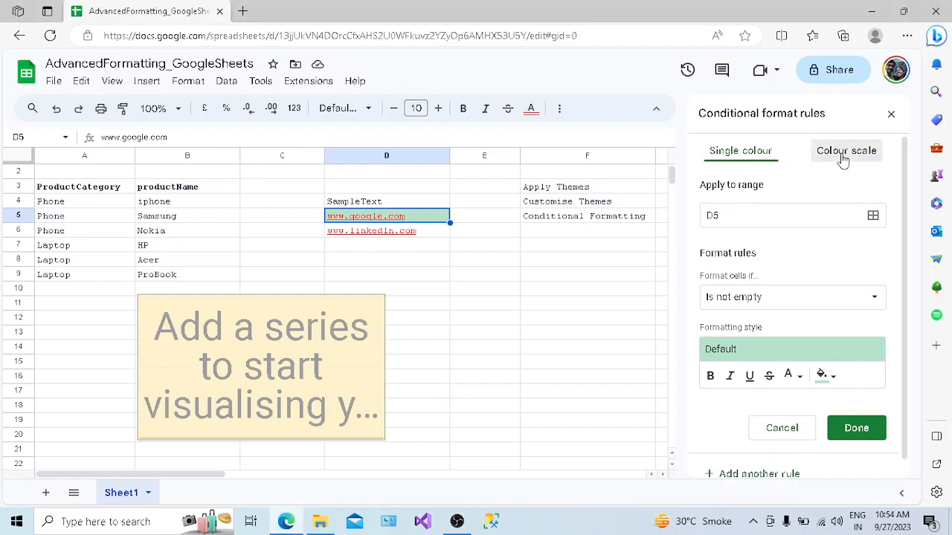
left_click(758, 159)
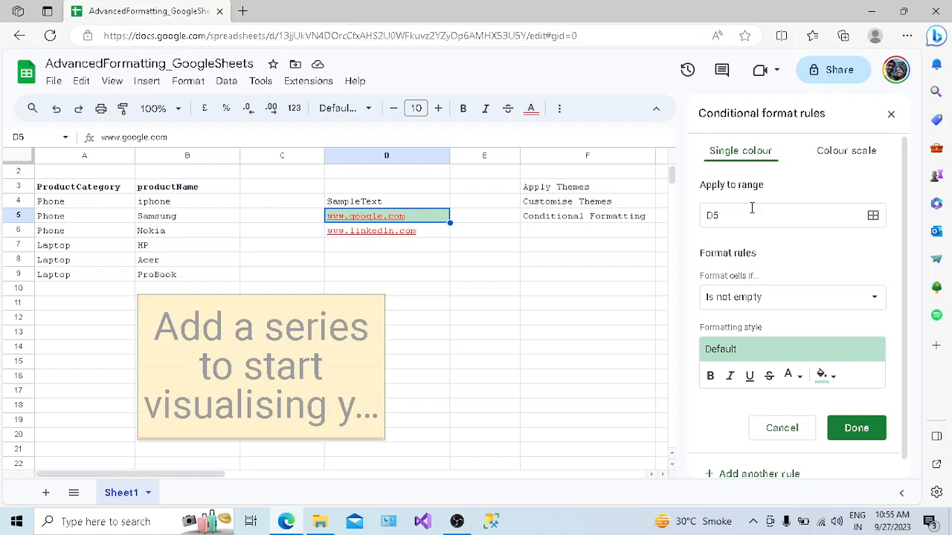
Step: Set the range of the conditional formatting rule to the header cells A3:B3
left_click(728, 215)
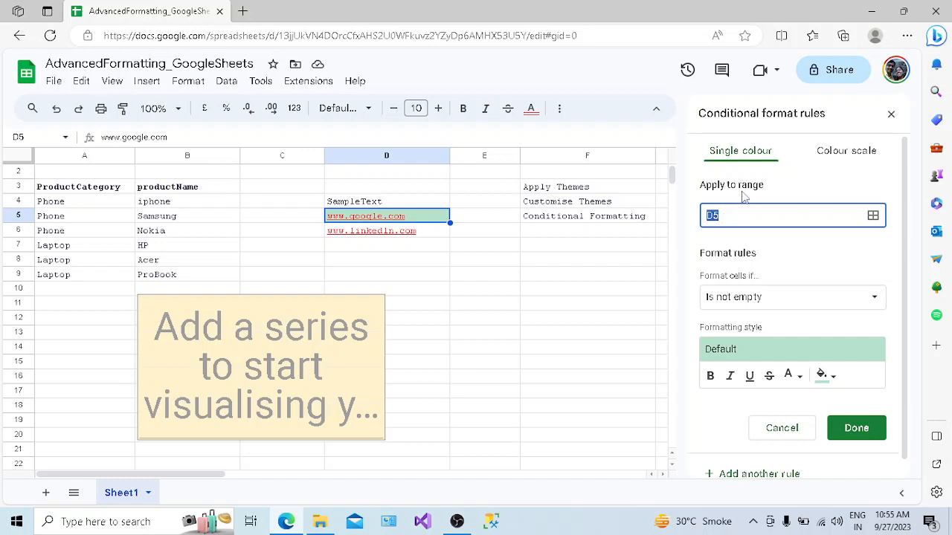
left_click(106, 189)
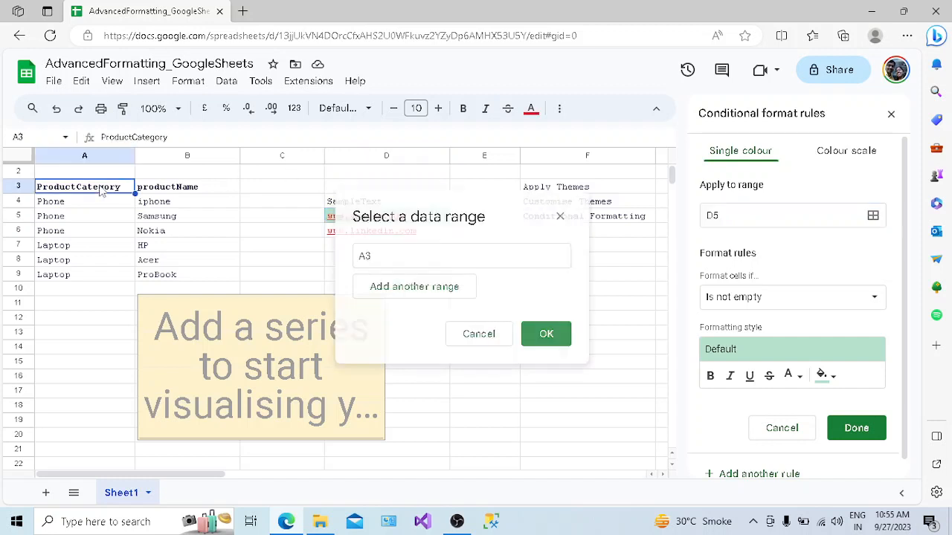
left_click(179, 192, "shift")
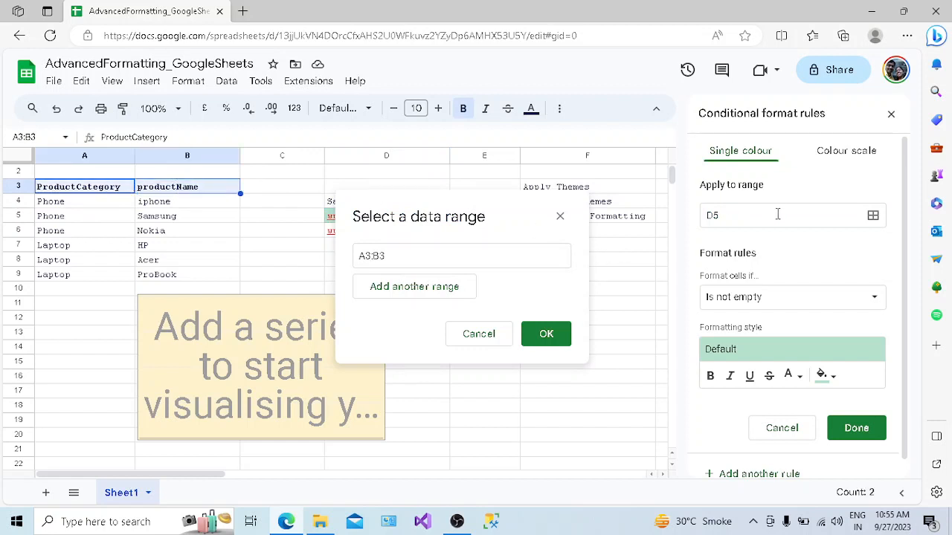
left_click(753, 215)
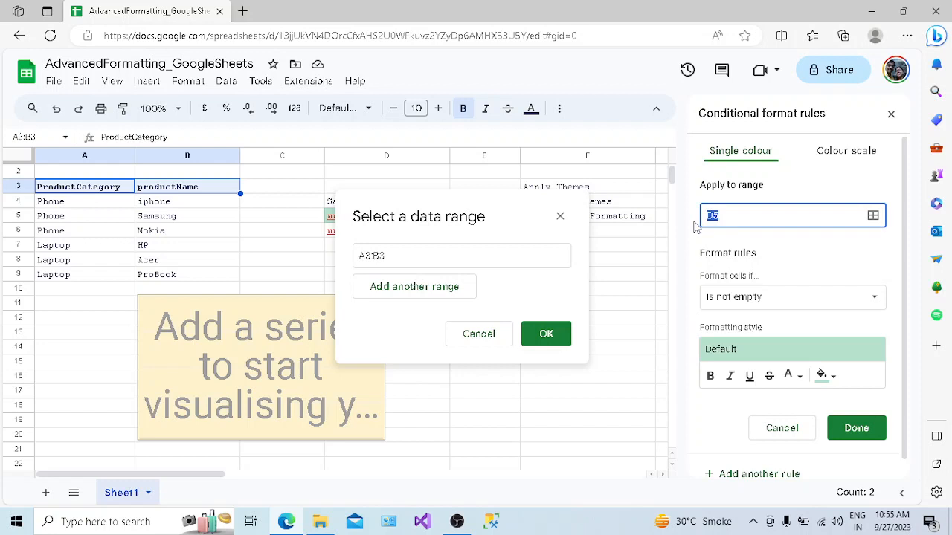
type("A3:B3")
left_click(545, 333)
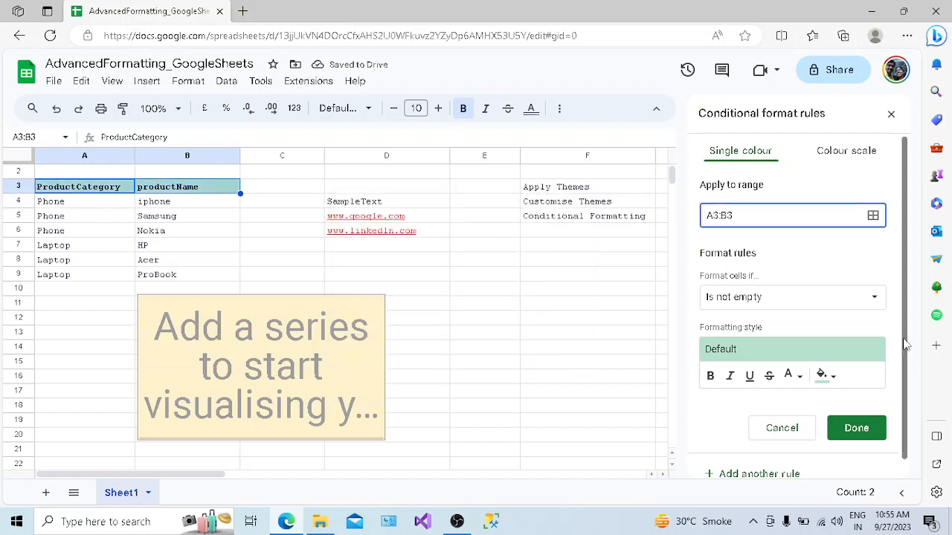
Step: Give the rule's formatting style a medium green fill colour
left_click_drag(905, 345, 910, 362)
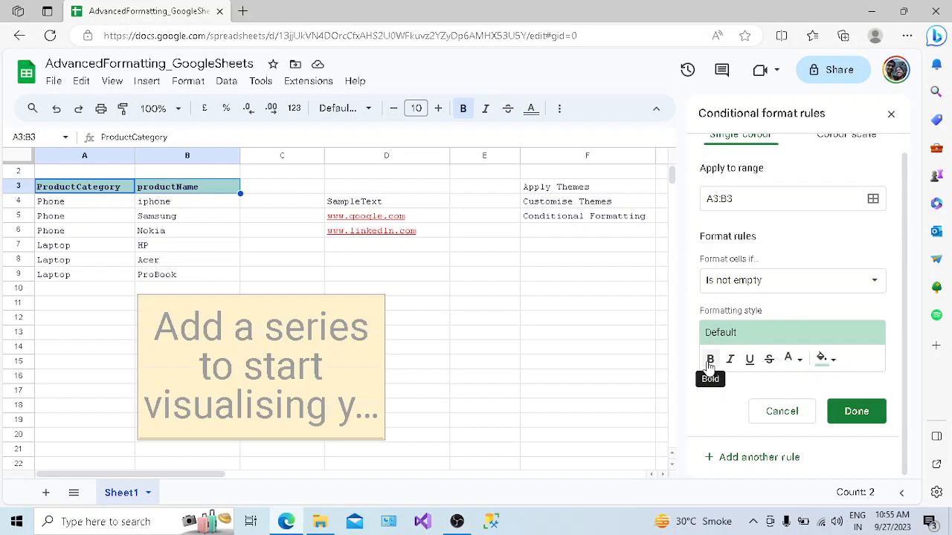
left_click(798, 370)
left_click(837, 364)
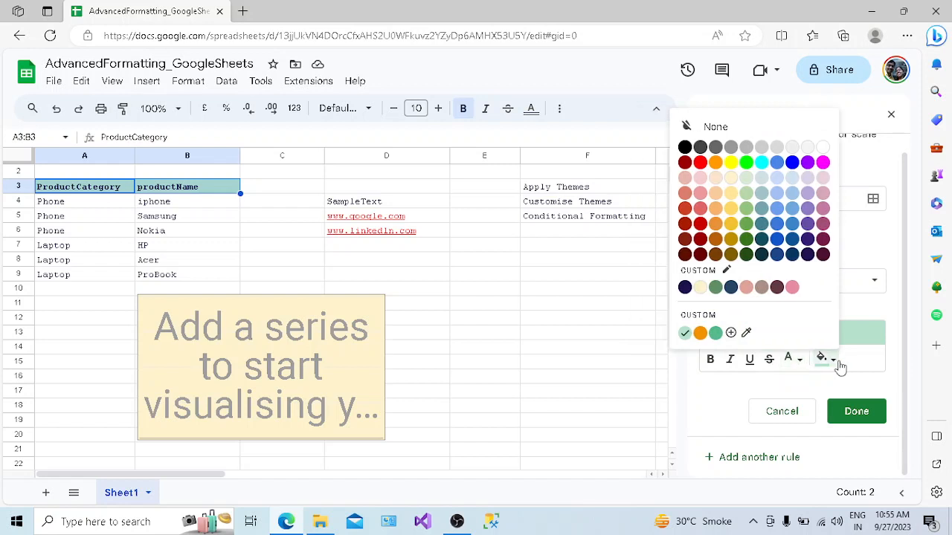
left_click(838, 364)
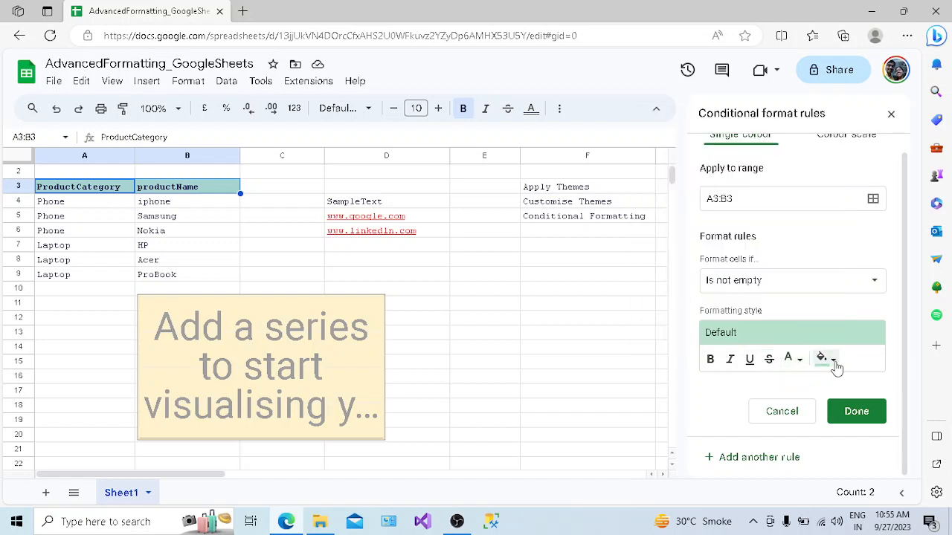
left_click(837, 364)
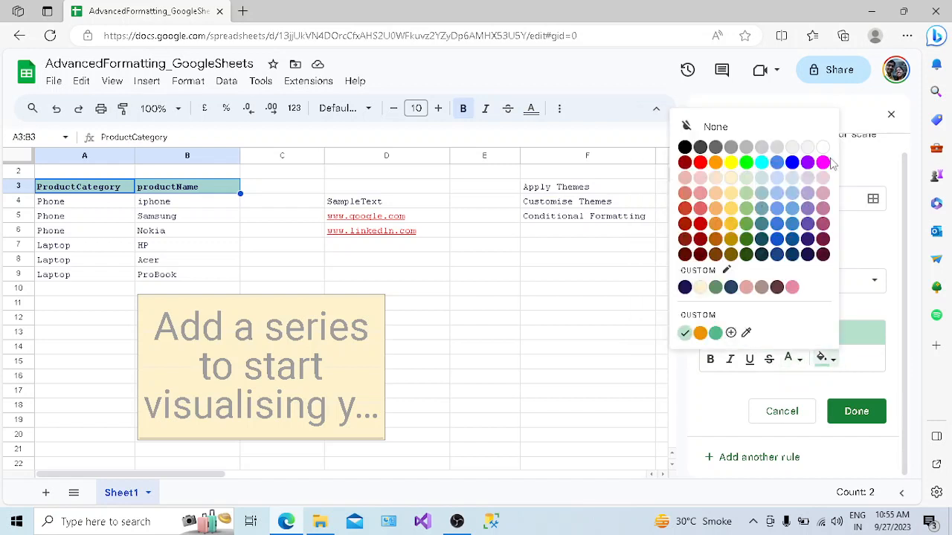
left_click(749, 223)
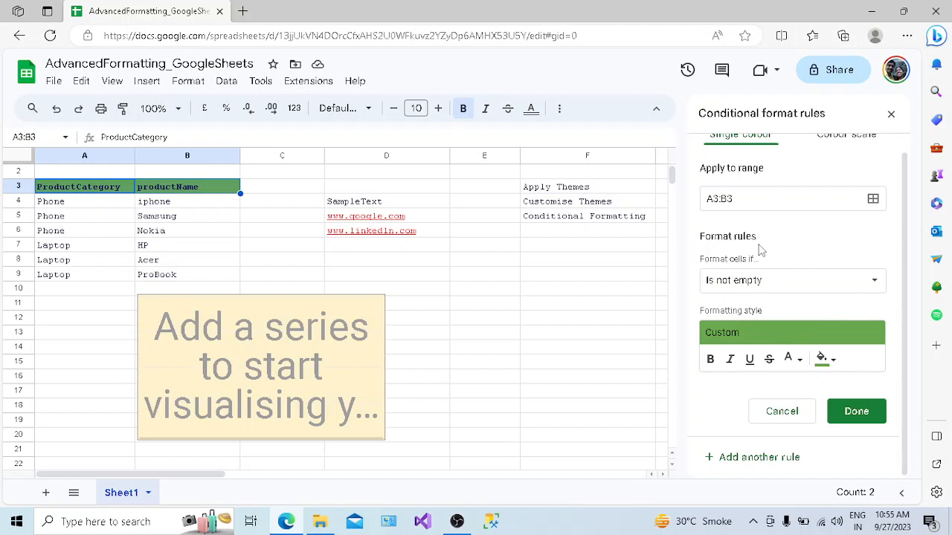
Step: Try the "Is empty" condition for the rule and switch it back to "Is not empty"
left_click(871, 293)
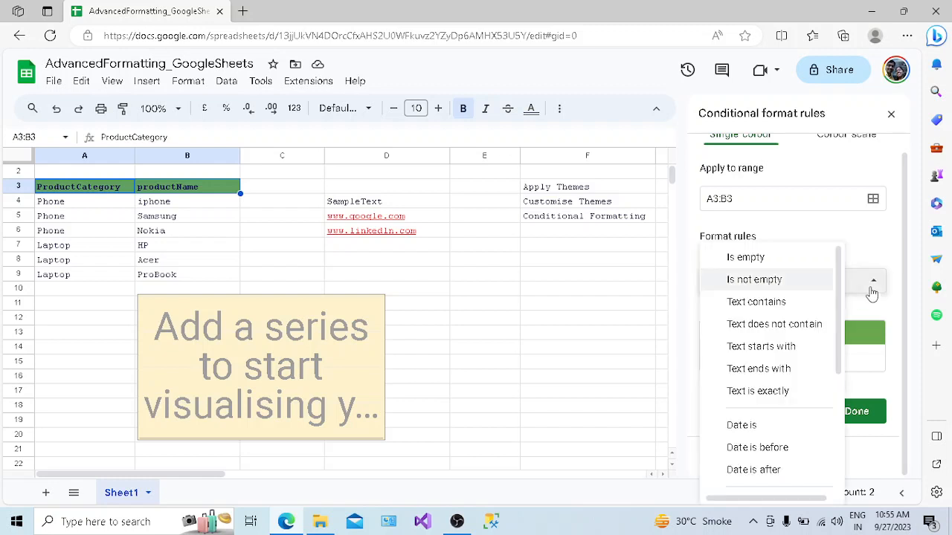
left_click(770, 290)
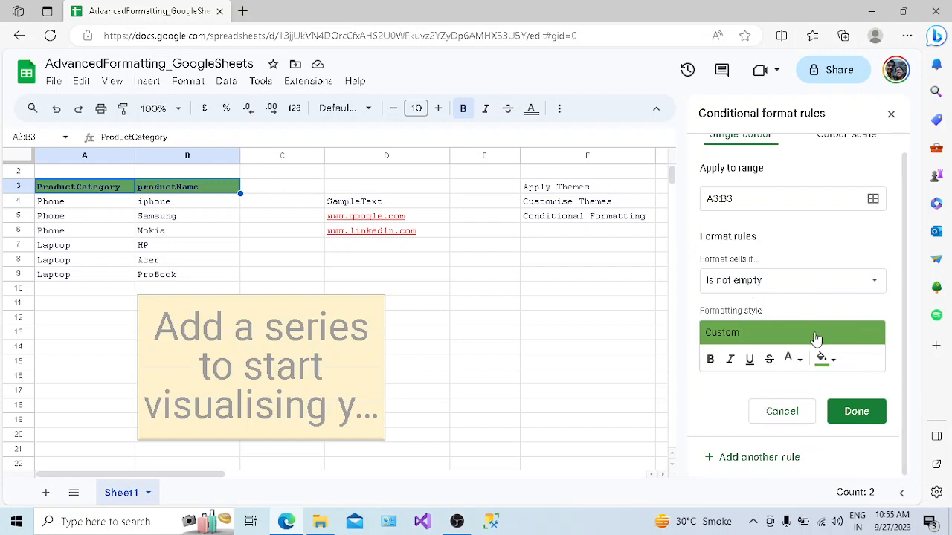
left_click(874, 282)
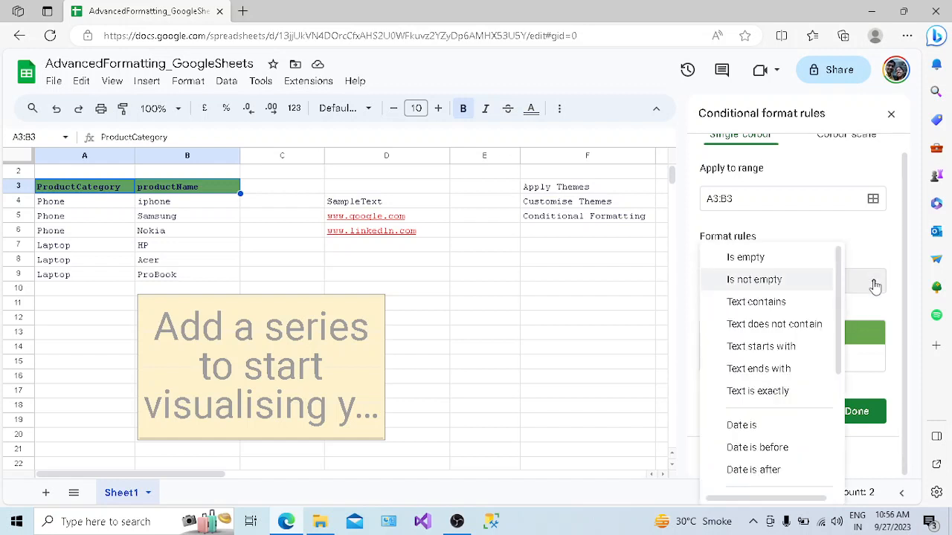
left_click(756, 260)
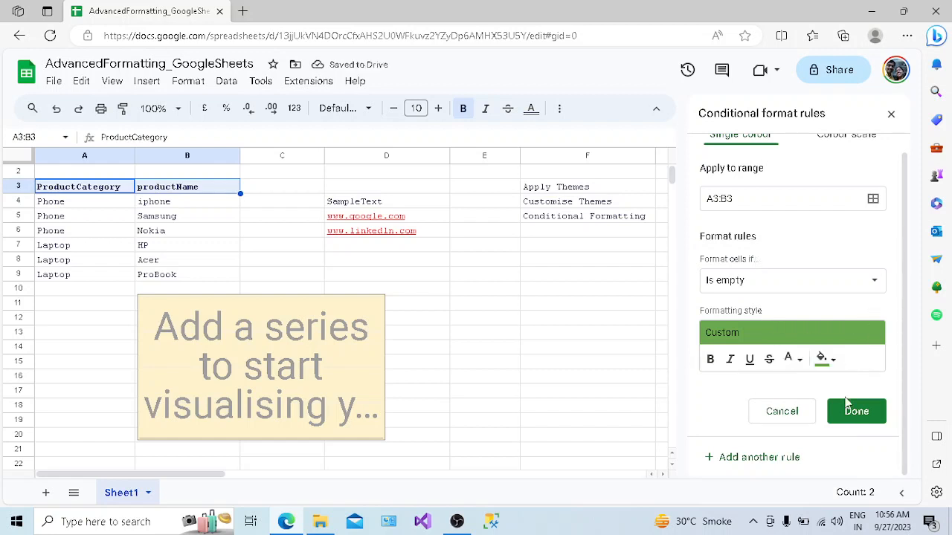
left_click(801, 290)
left_click(766, 305)
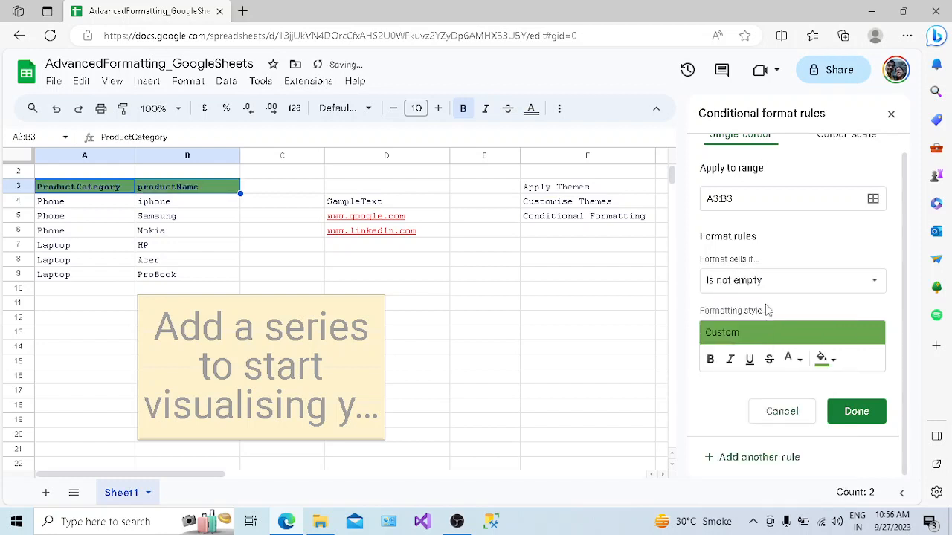
Step: Extend the rule's range to A3:F3 and save the conditional formatting rule
left_click(736, 197)
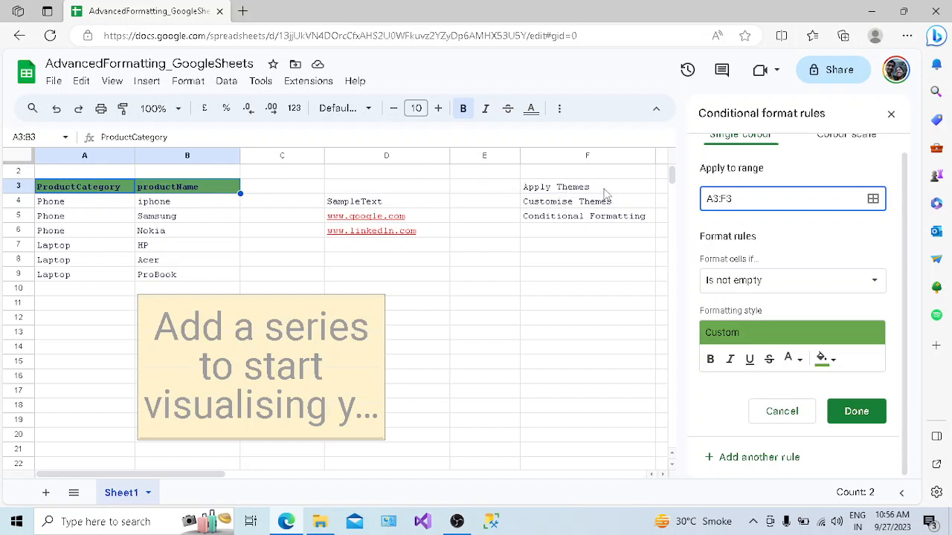
left_click(854, 241)
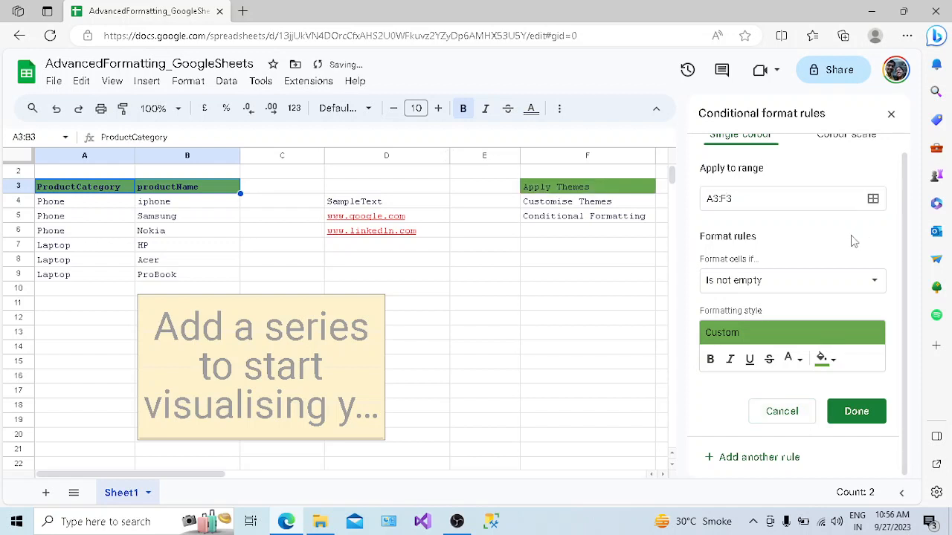
left_click(848, 420)
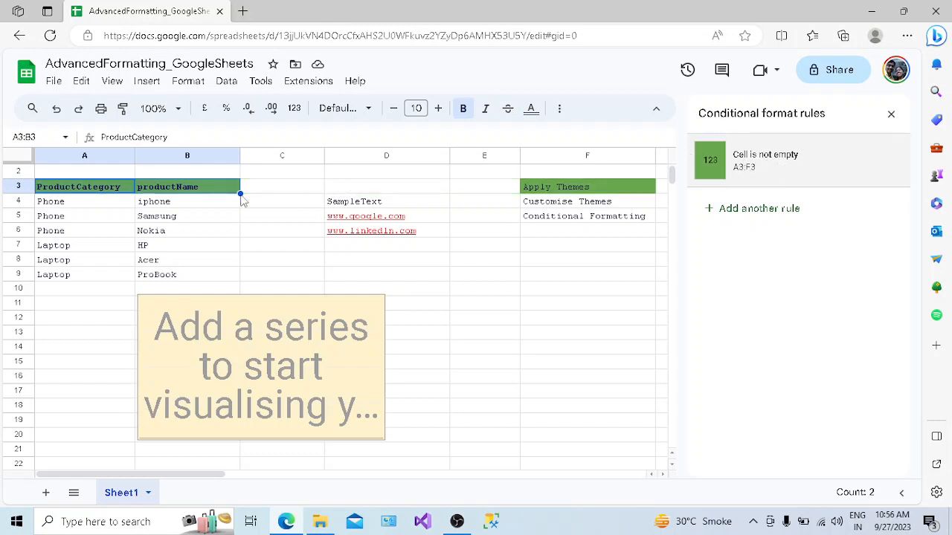
Step: Check the blank cells C3, D3 and E3 within the rule's range
left_click(313, 189)
left_click(364, 191)
left_click(312, 188)
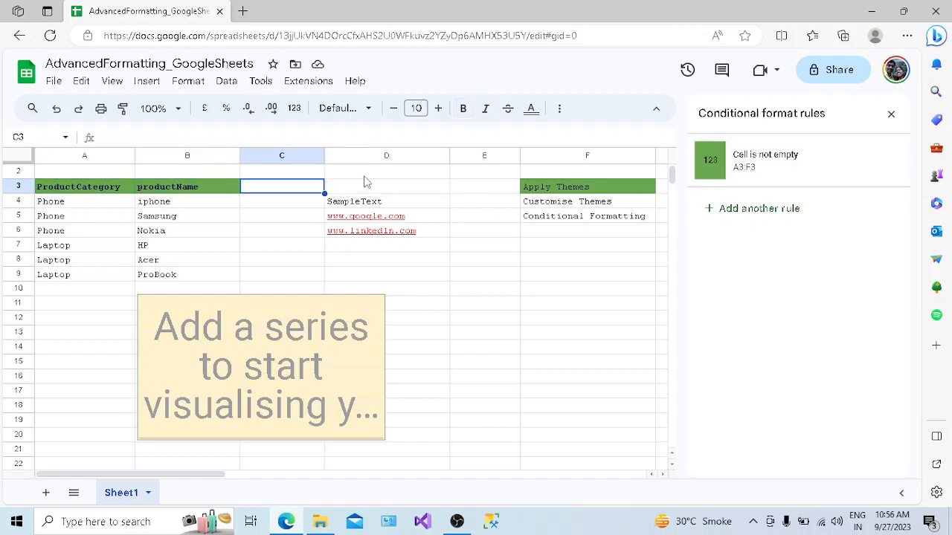
left_click(369, 188)
left_click(473, 193)
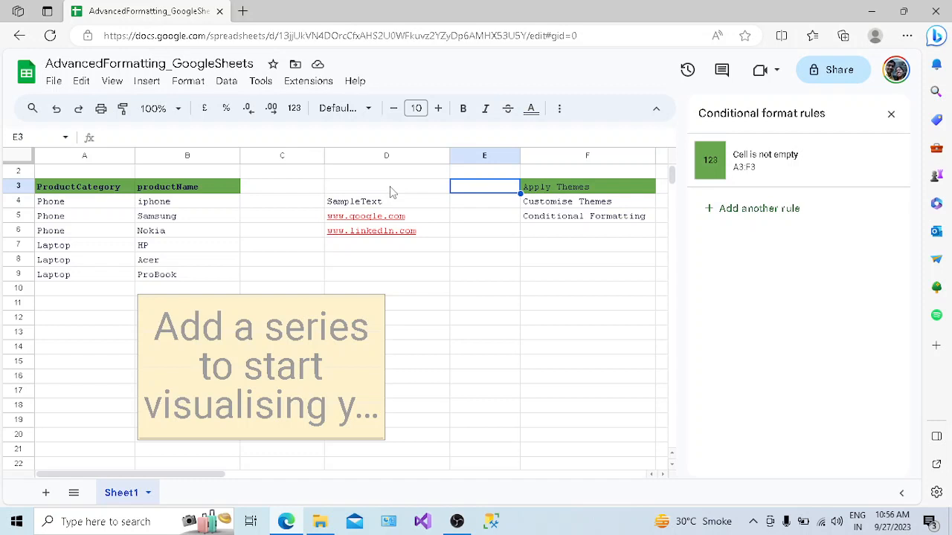
Step: Add another conditional formatting rule and set its range to the header cells A3:B3
left_click(728, 209)
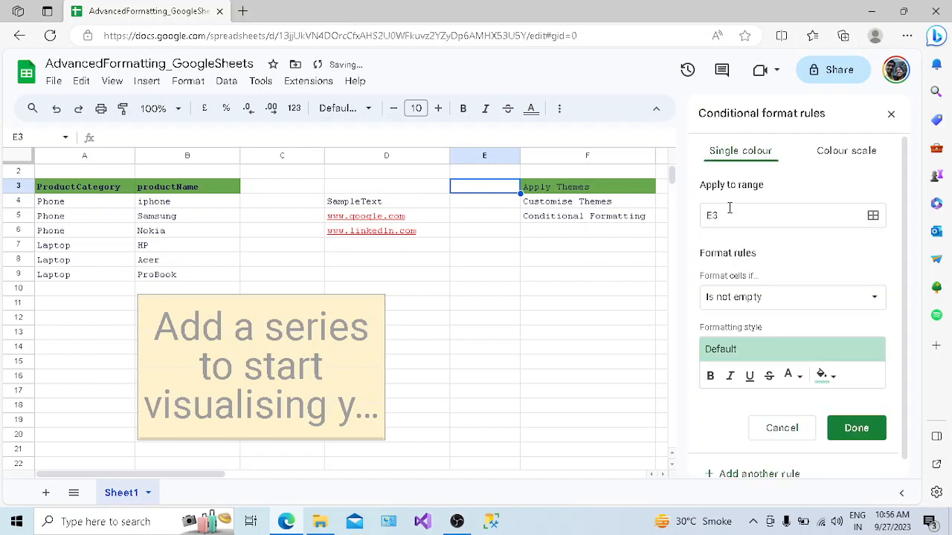
left_click(117, 201)
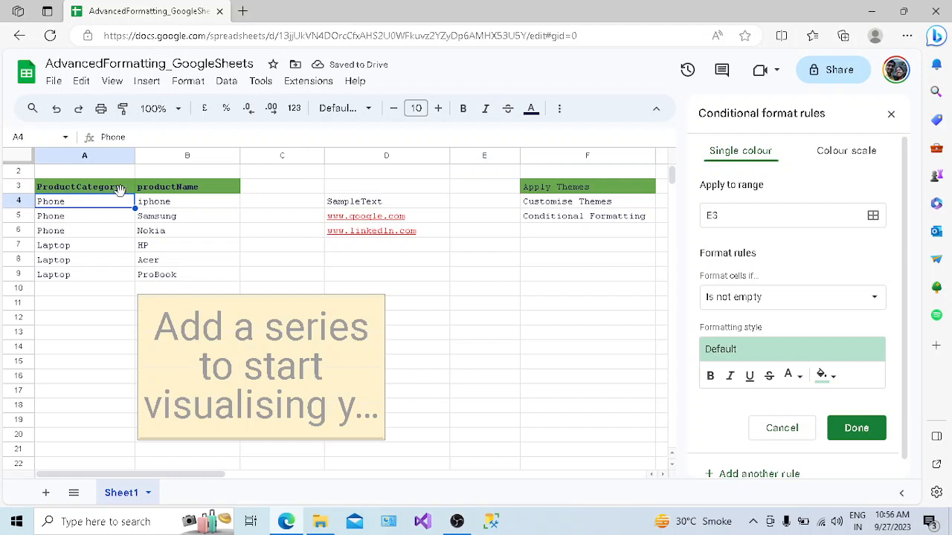
left_click(117, 189)
left_click(187, 188, "shift")
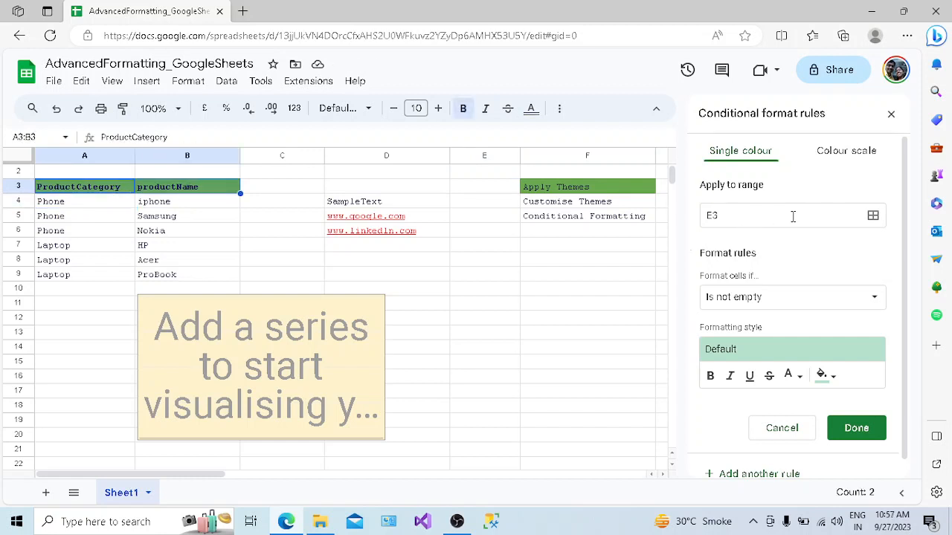
left_click(718, 215)
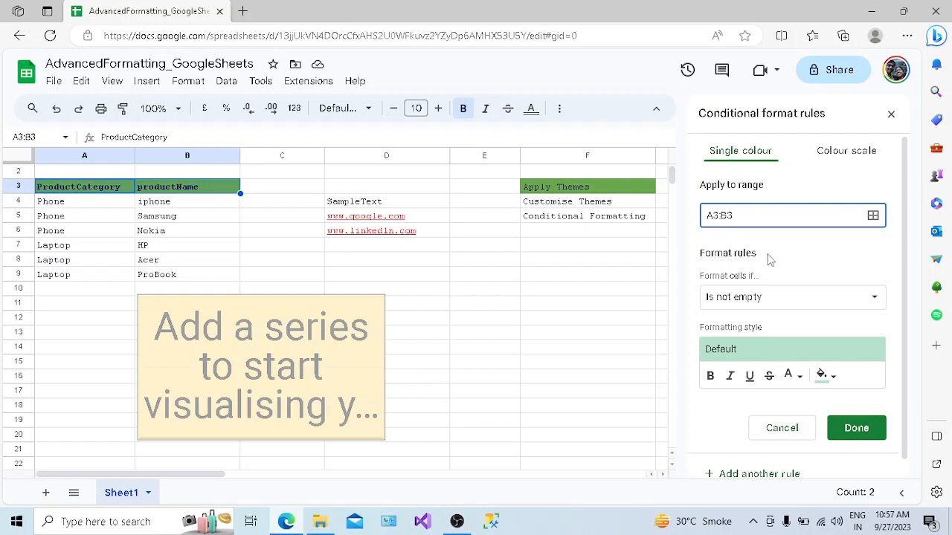
Step: Set the new rule's condition to "Text contains" and give its formatting style a medium blue fill colour
left_click(798, 294)
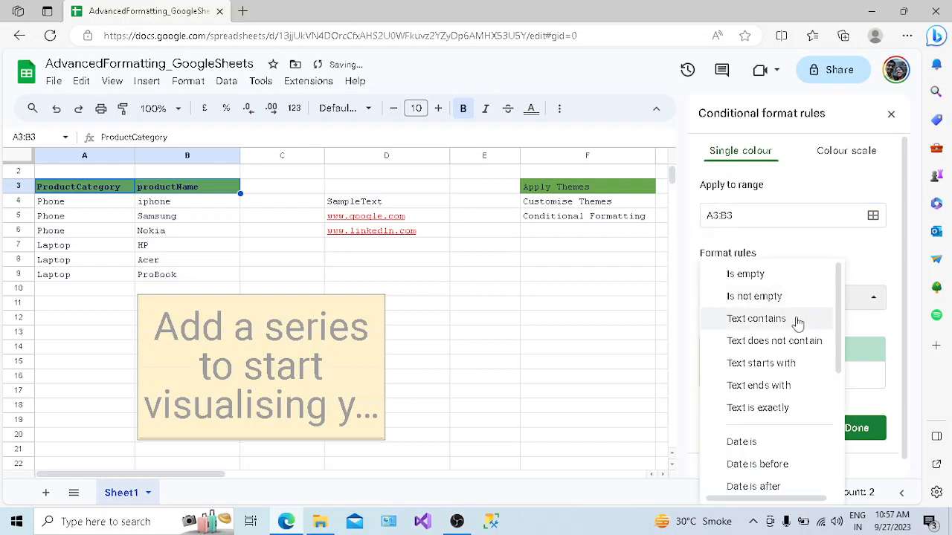
left_click(779, 319)
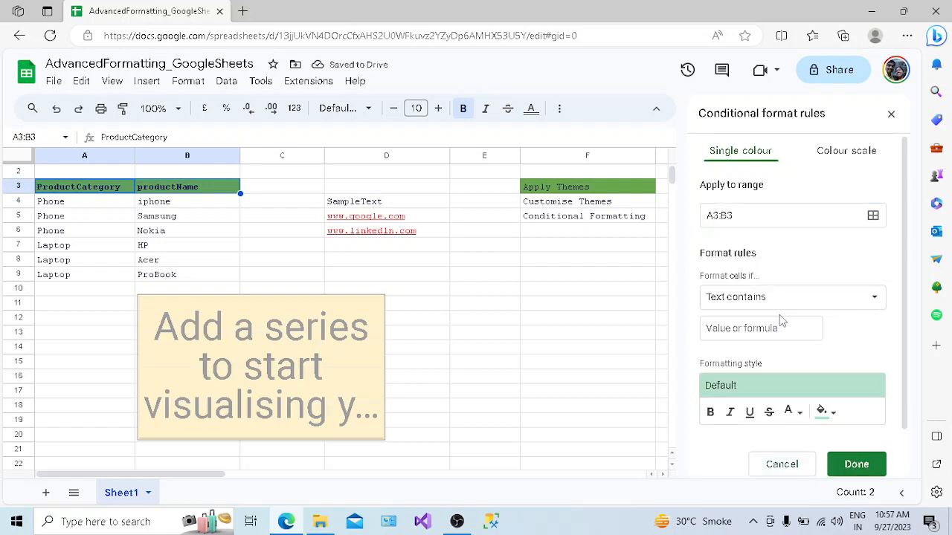
left_click(824, 412)
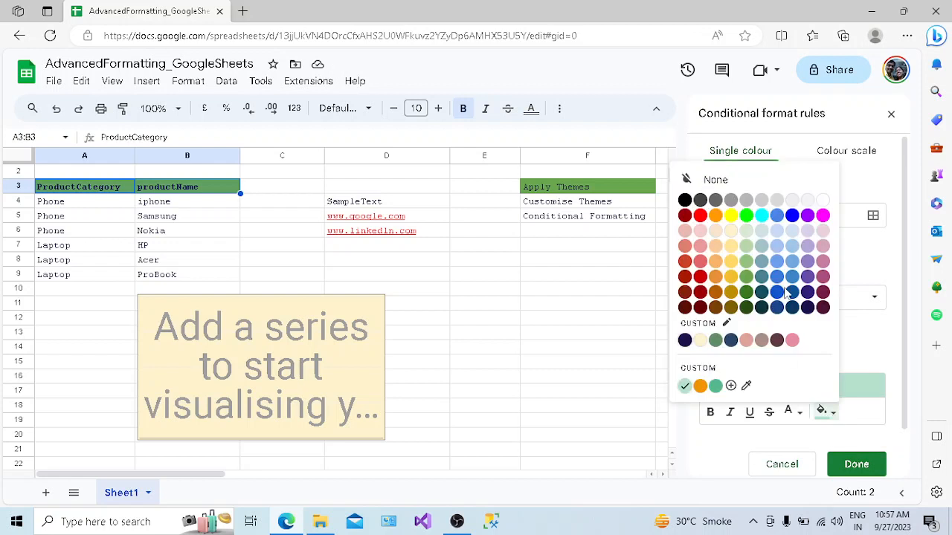
left_click(791, 264)
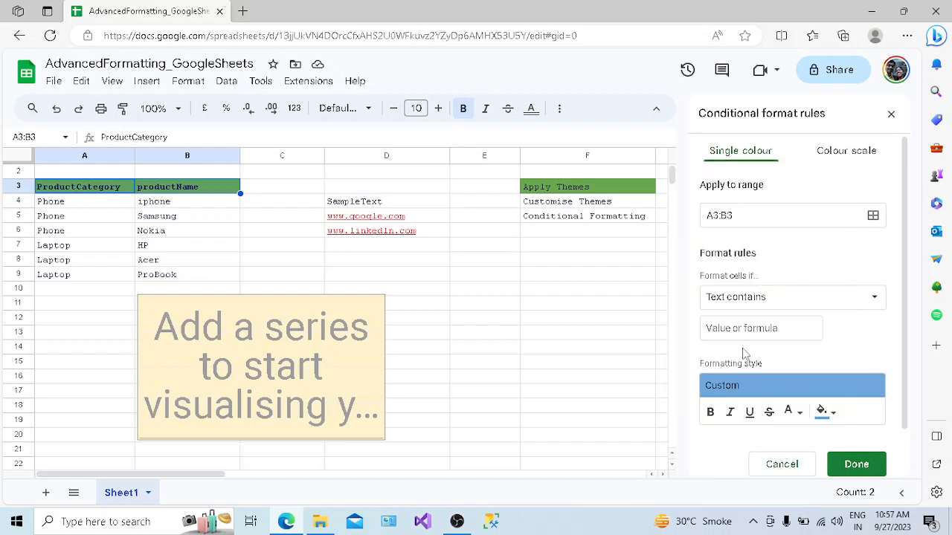
Step: Enter "Product" as the text the rule looks for and save the rule
left_click(750, 328)
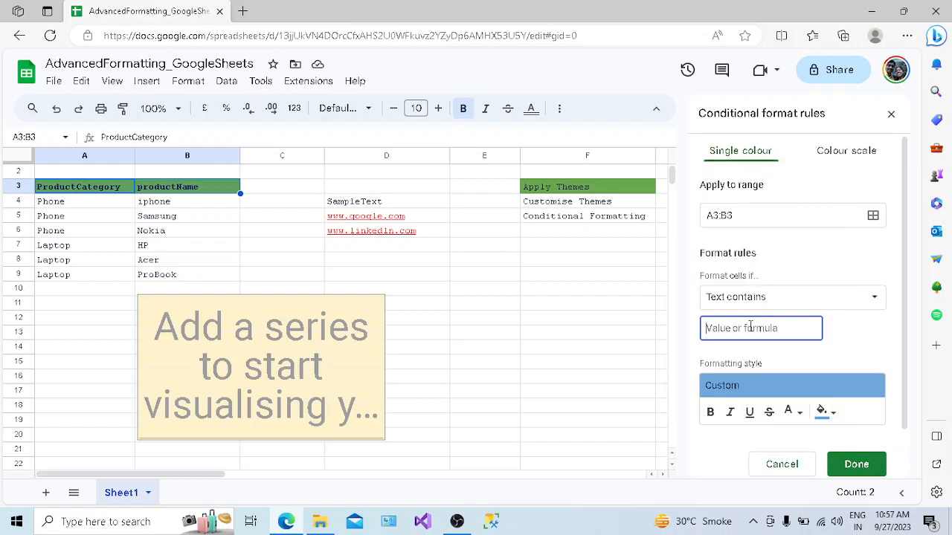
type("Product")
left_click(832, 372)
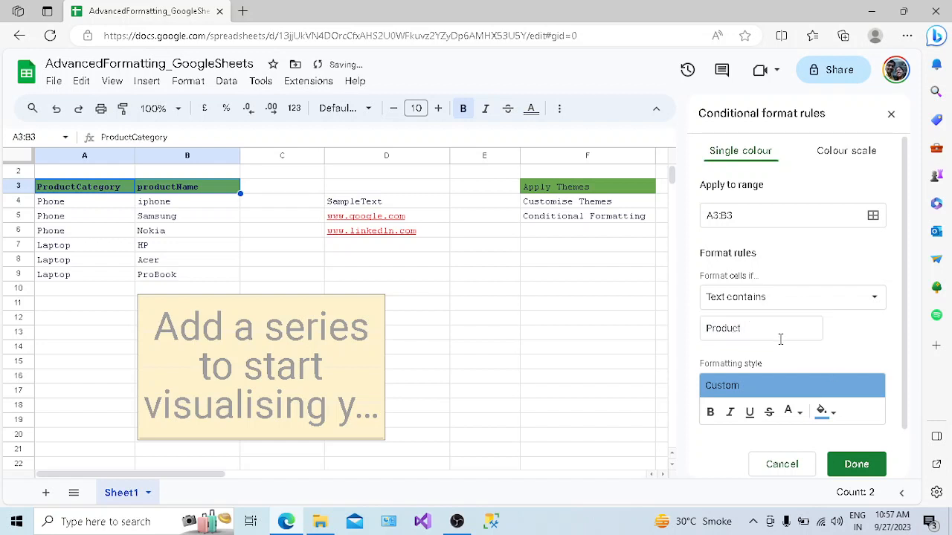
left_click(850, 468)
left_click(550, 290)
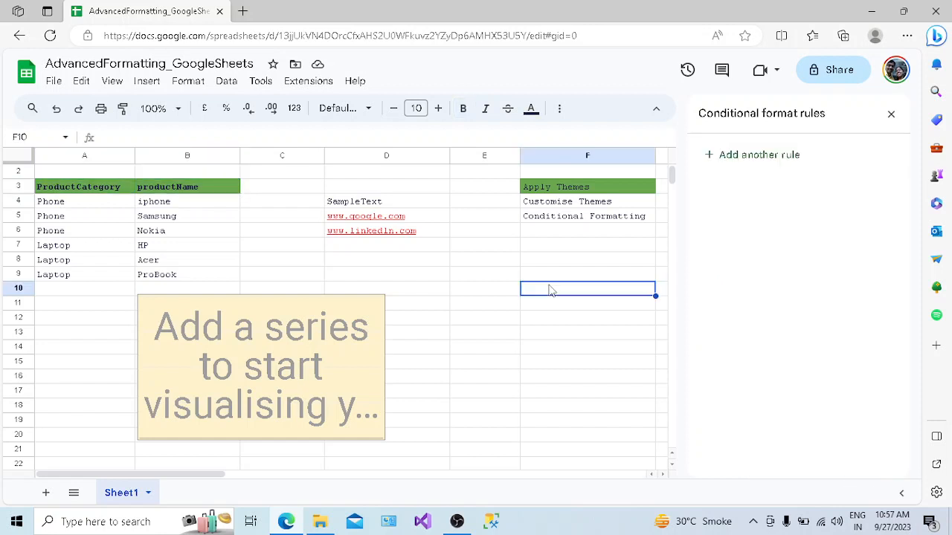
Step: Inspect the "Cell is not empty" rule covering the header row, then close the conditional format rules
left_click(190, 192)
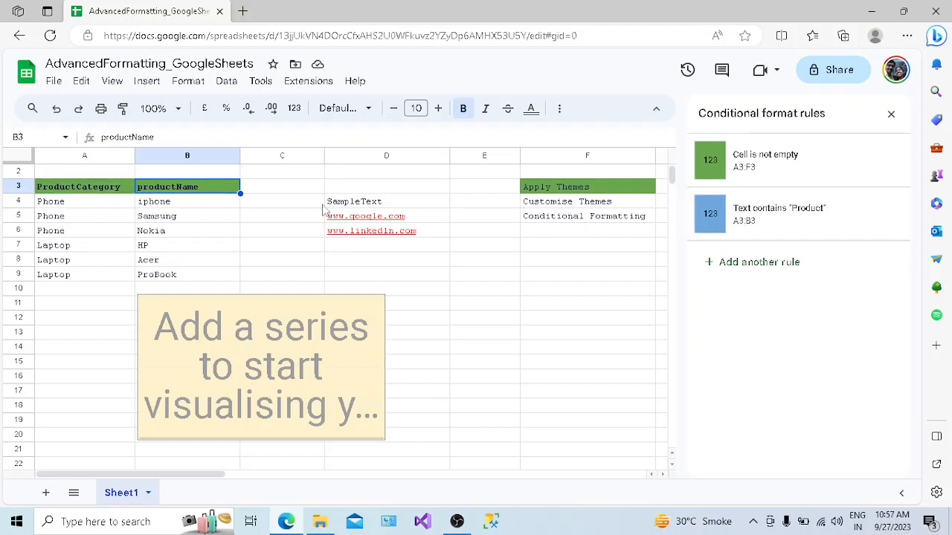
left_click(766, 168)
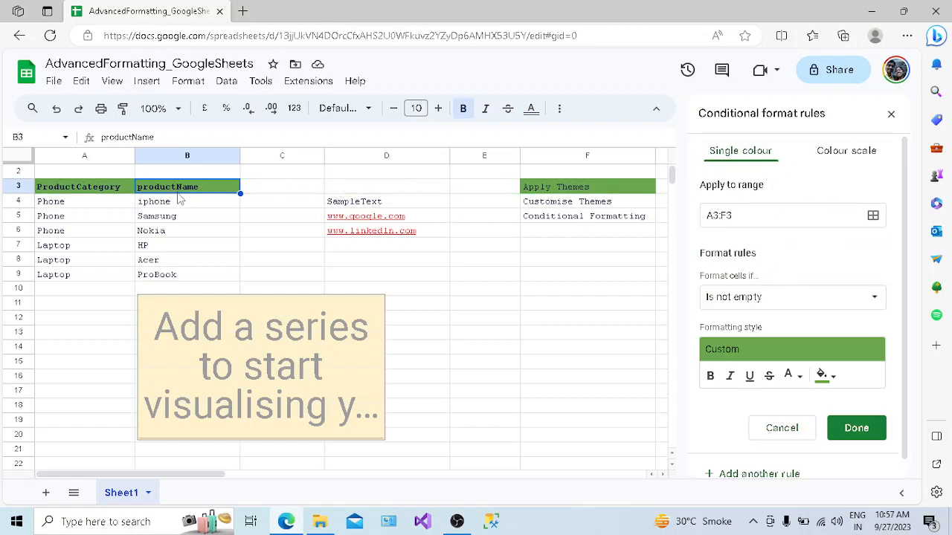
left_click(123, 205)
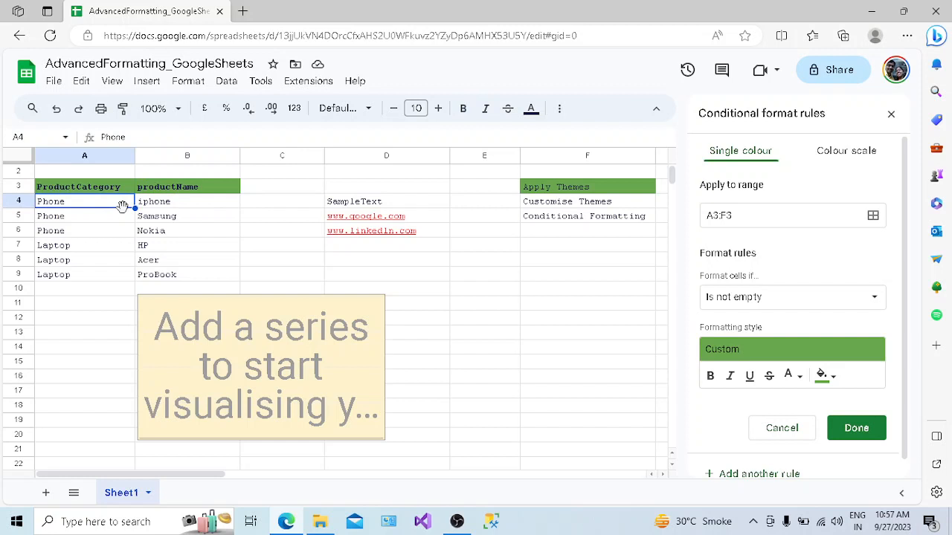
left_click_drag(122, 205, 125, 216)
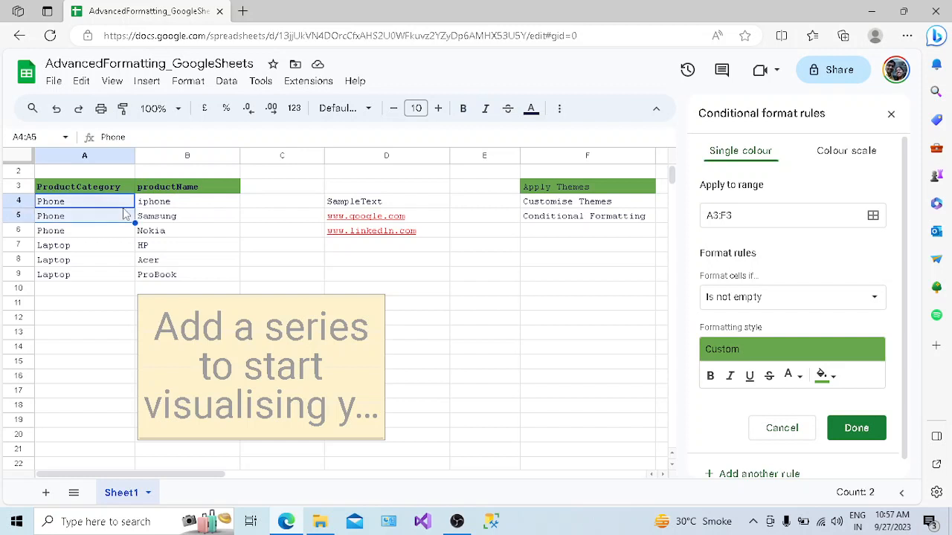
left_click(890, 115)
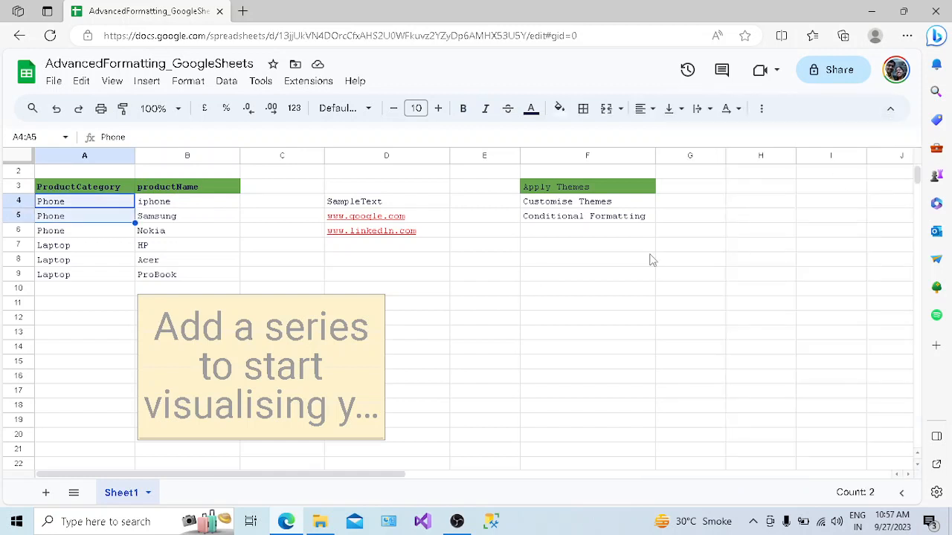
Step: Reopen the conditional formatting rules for A3:D3 and open the Text contains "Product" rule for editing
left_click(66, 190)
key("shift+Right")
key("shift+Right")
key("shift+Right")
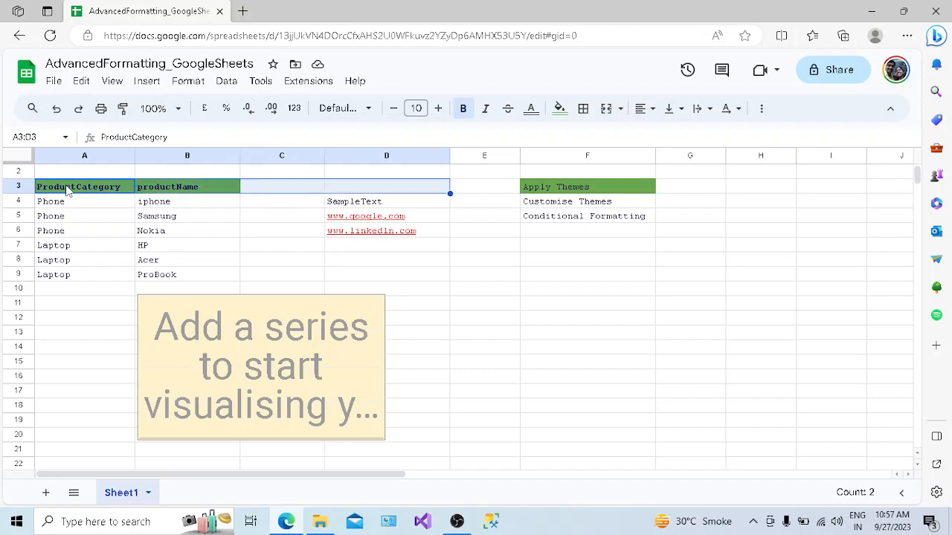
left_click(188, 82)
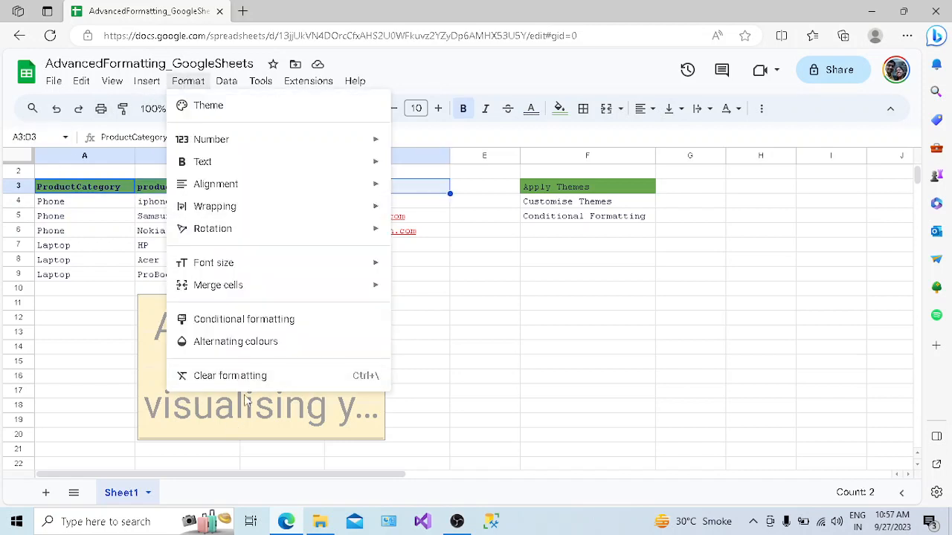
left_click(234, 326)
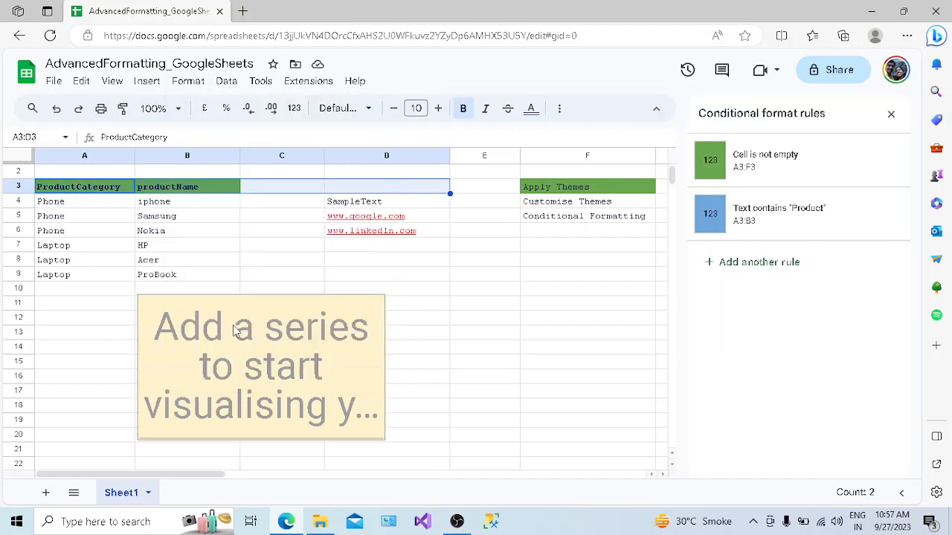
left_click(773, 218)
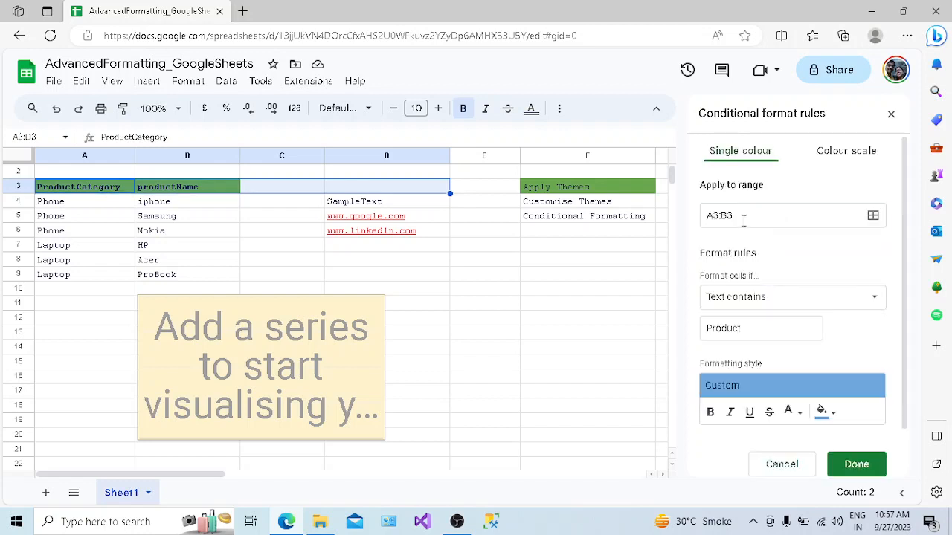
Step: Change the rule's range to the product category values in A4:A9
left_click(743, 217)
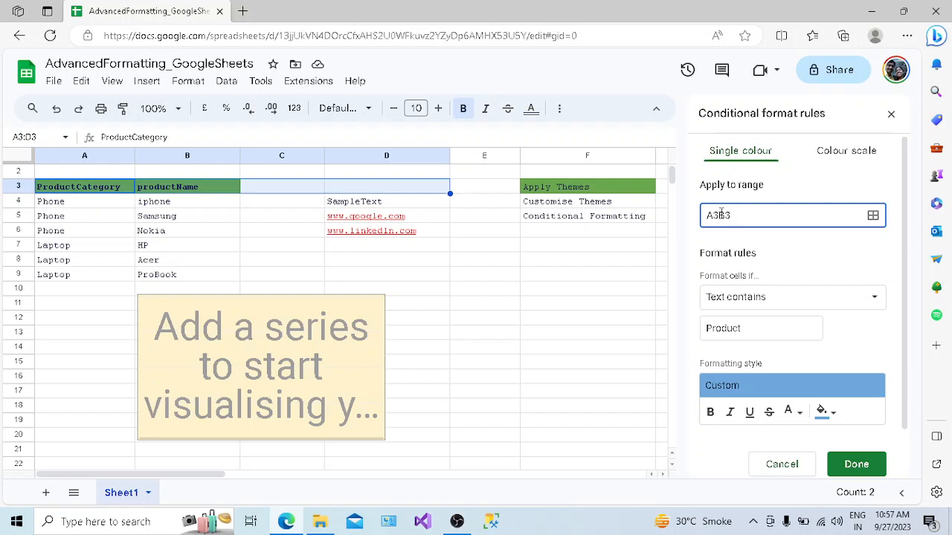
type(":")
key("BackSpace")
key("BackSpace")
type("A9")
left_click(726, 217)
key("BackSpace")
type("A")
left_click(125, 204)
left_click(117, 277, "shift")
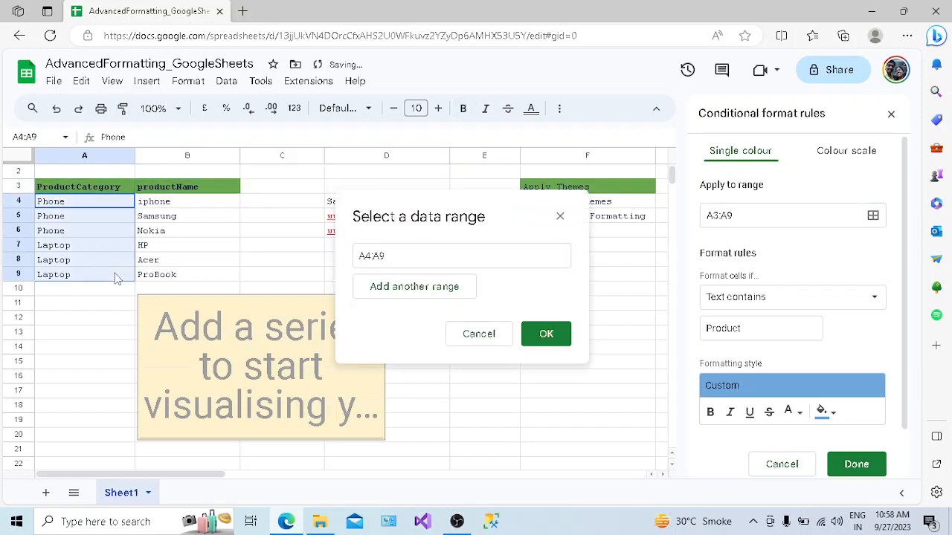
left_click(546, 334)
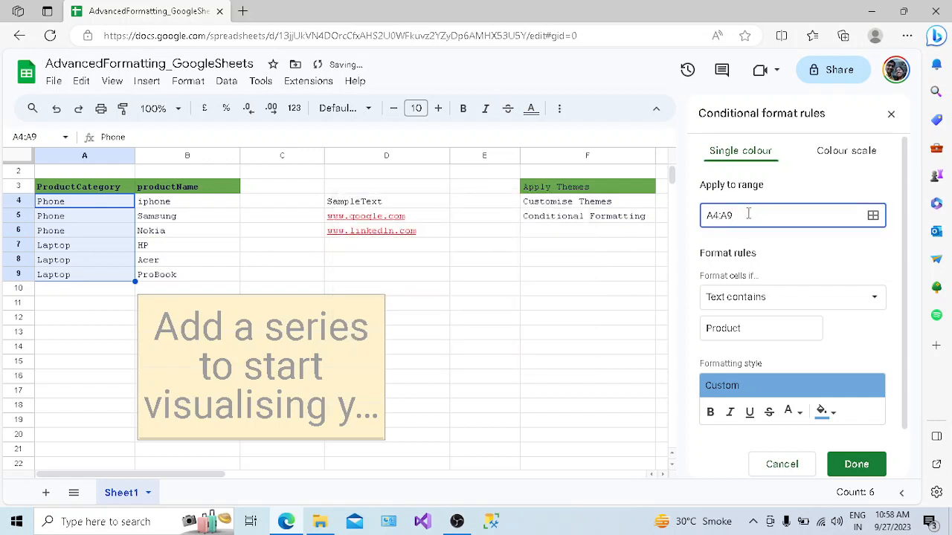
Step: Look through the available format conditions and keep "Text contains" for the A4:A9 rule
left_click_drag(746, 214, 707, 216)
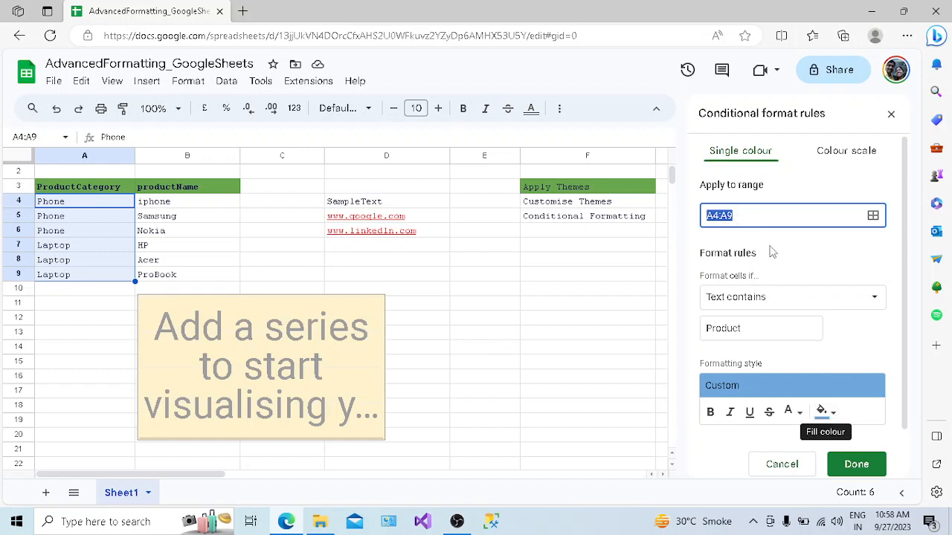
left_click(749, 301)
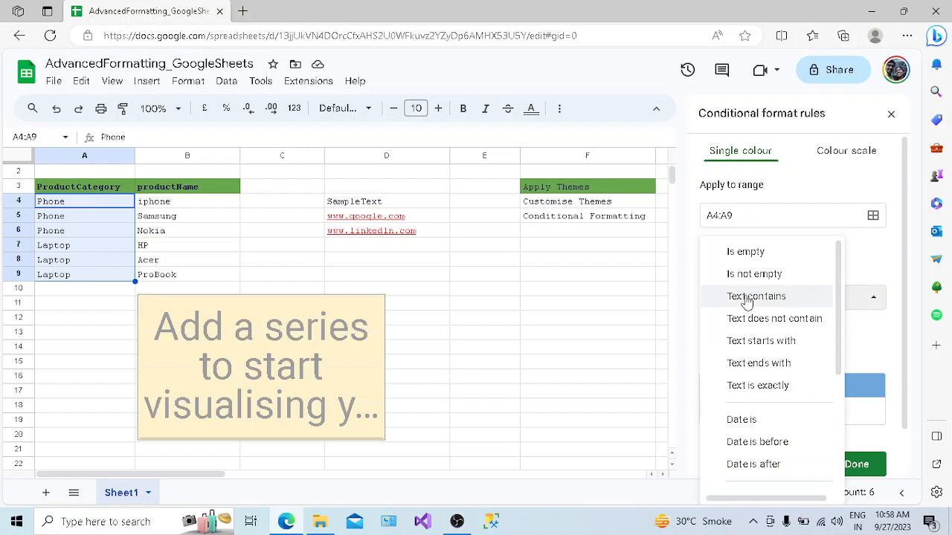
left_click_drag(838, 349, 840, 503)
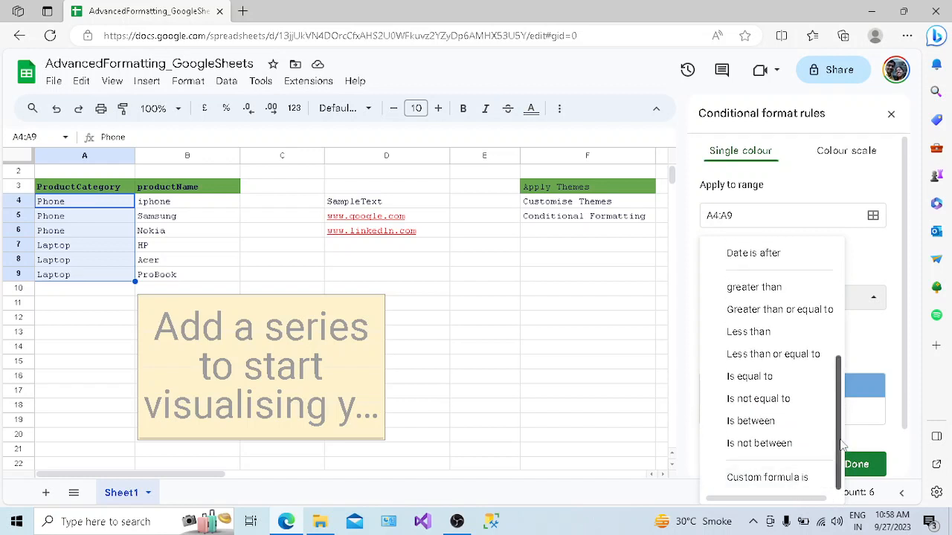
left_click_drag(843, 445, 826, 312)
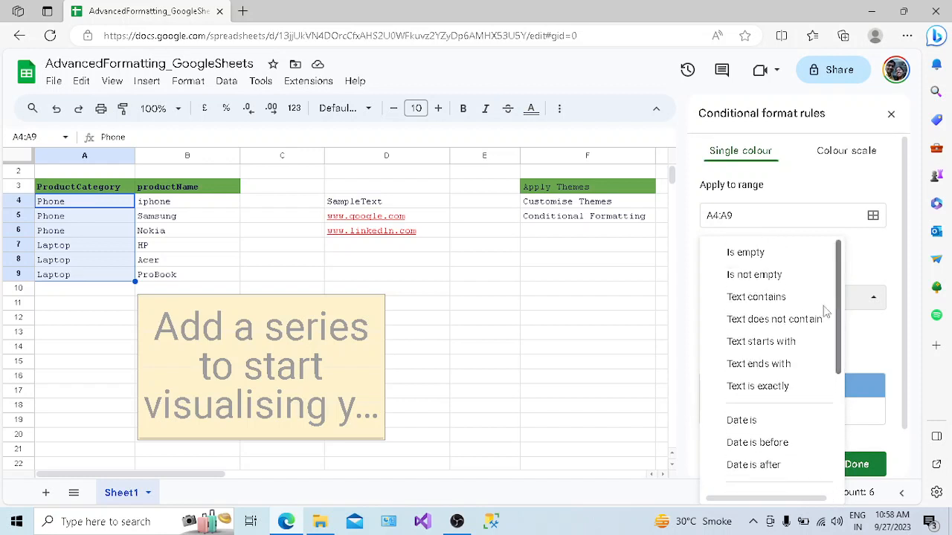
left_click(754, 298)
Step: Replace the rule's match text with "Phone" and save the rule
left_click(744, 326)
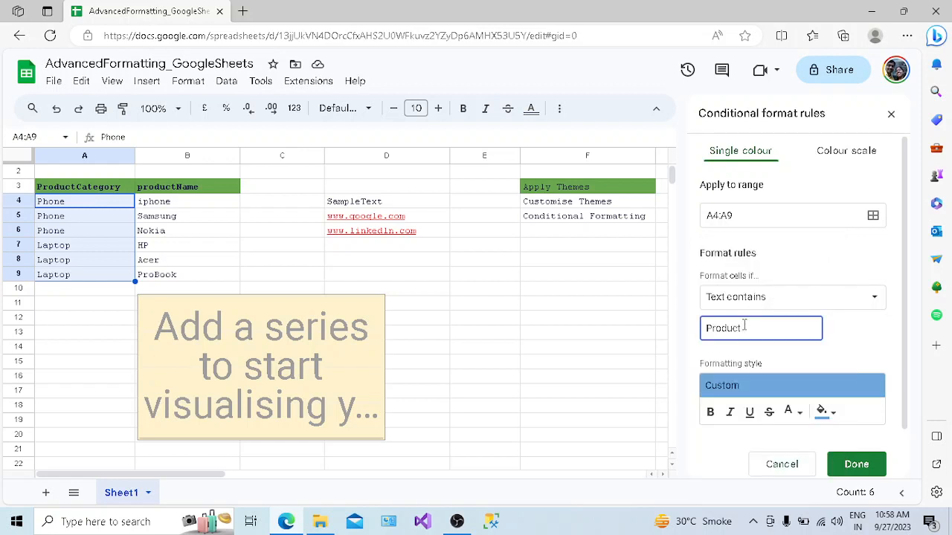
key("BackSpace")
key("BackSpace")
key("BackSpace")
key("BackSpace")
key("BackSpace")
key("BackSpace")
type("hone")
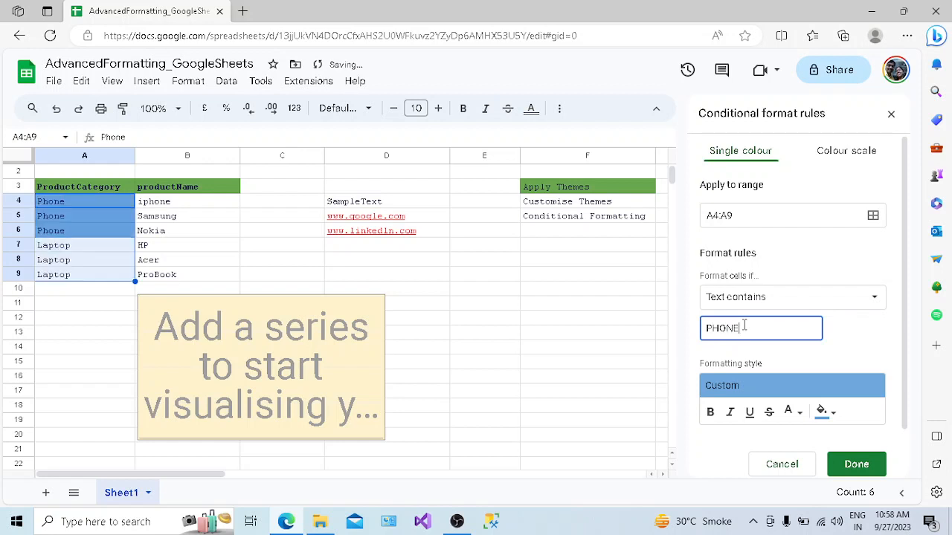
key("BackSpace")
key("BackSpace")
key("BackSpace")
key("BackSpace")
type("hone")
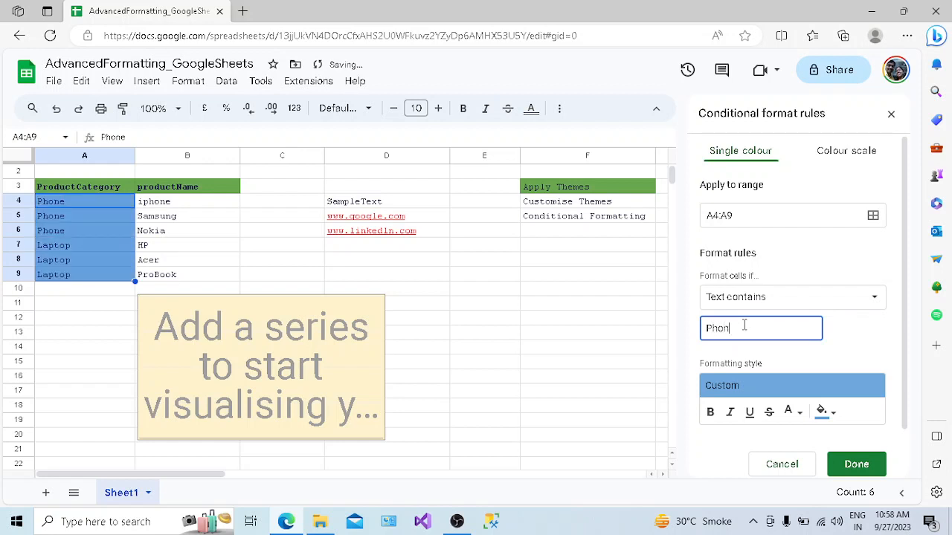
left_click(855, 464)
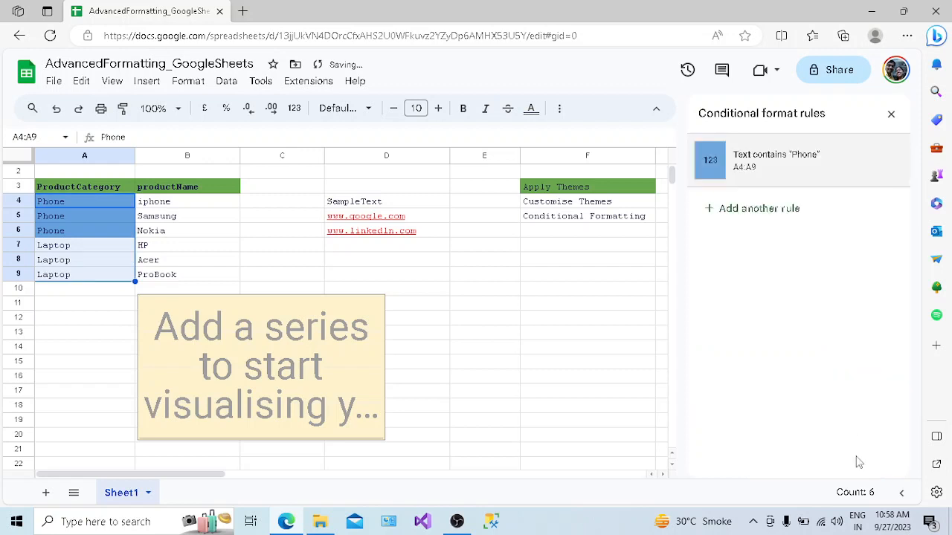
Step: Compare the formatting of the Phone and Laptop cells in the ProductCategory column
left_click(236, 278)
left_click(79, 211)
left_click(77, 205)
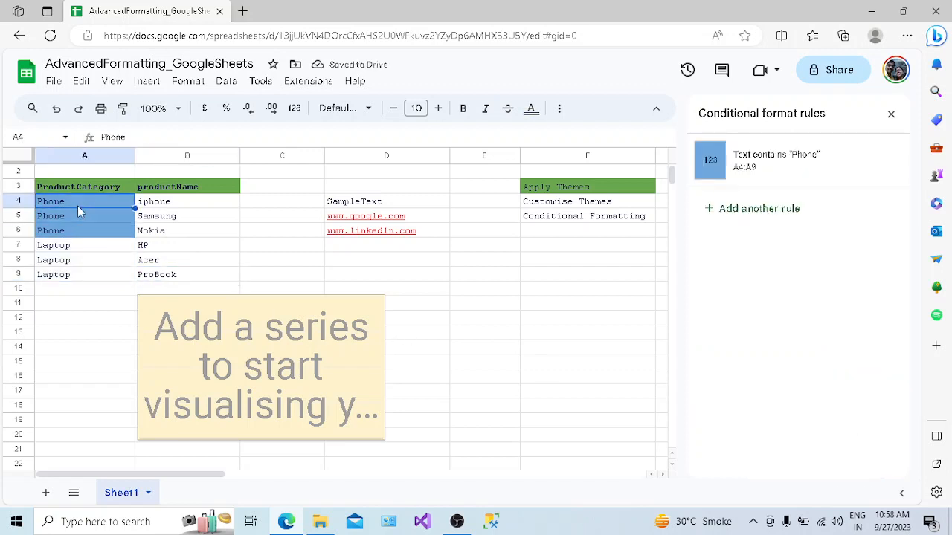
left_click(85, 275)
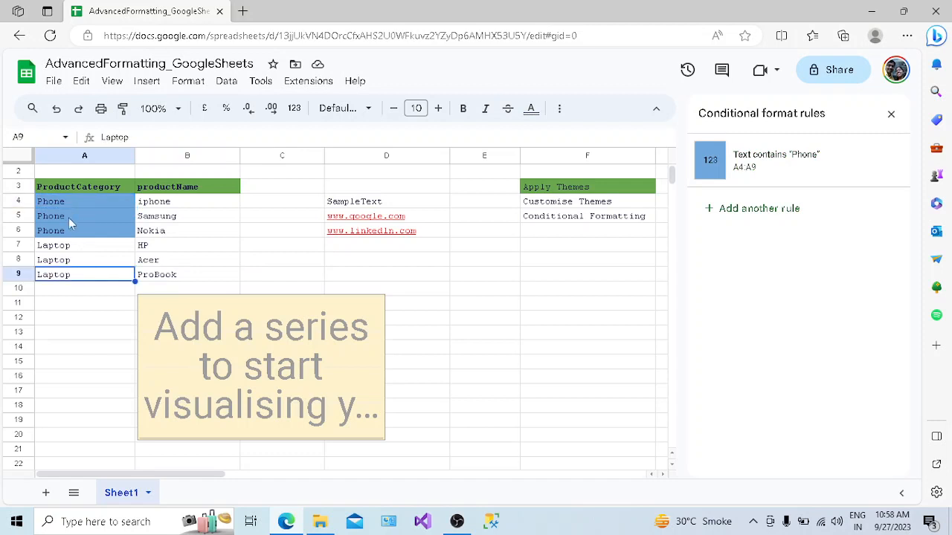
left_click(78, 205)
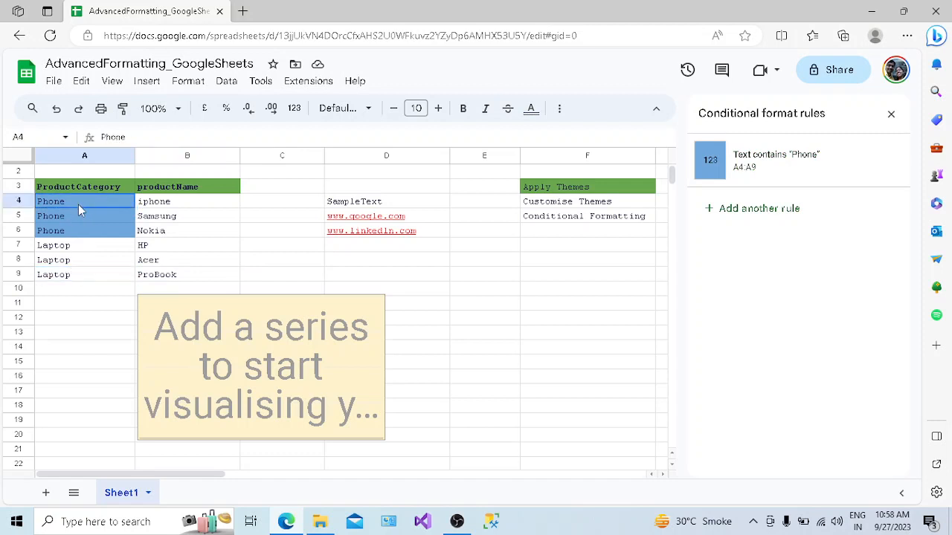
left_click_drag(78, 205, 83, 231)
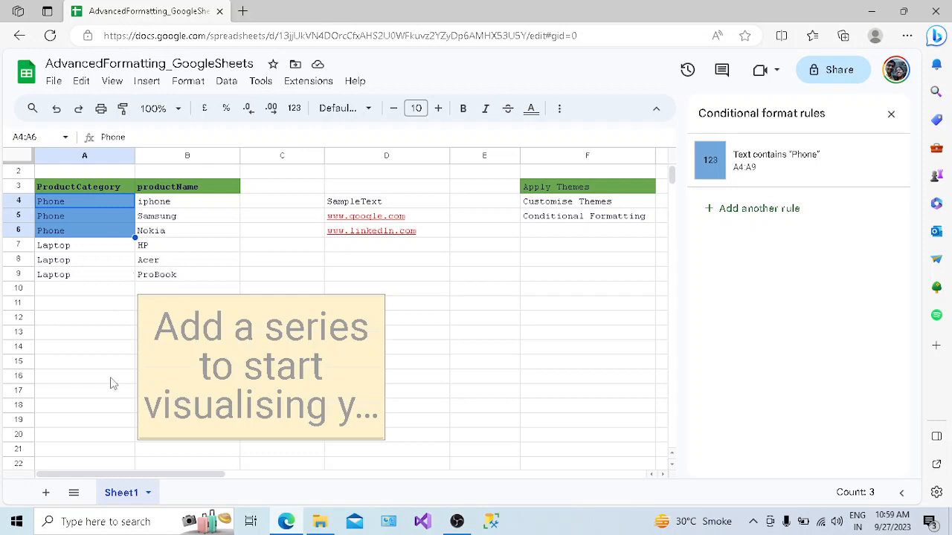
left_click(753, 521)
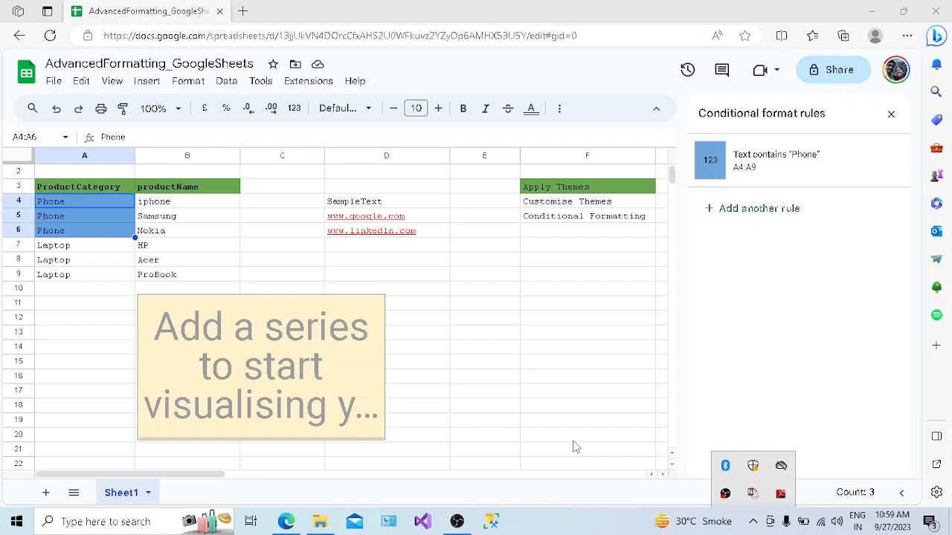